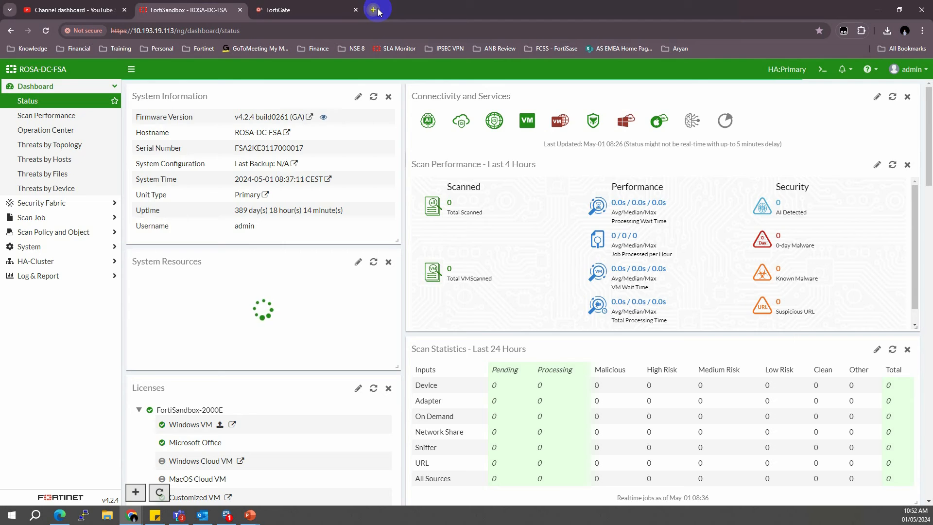
Step: Switch to the FortiGate ROSA-DC-FGT01 page and close the extra blank browser tab
click(378, 10)
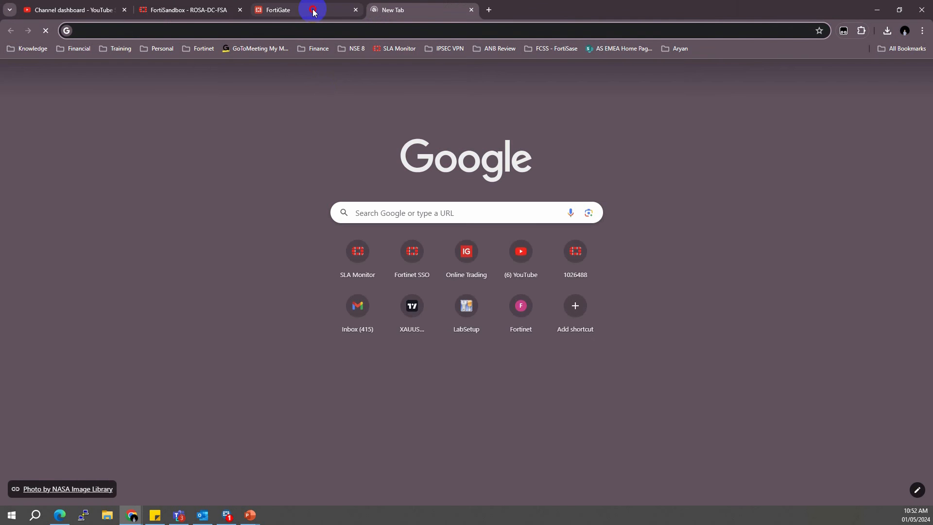
click(313, 12)
click(411, 9)
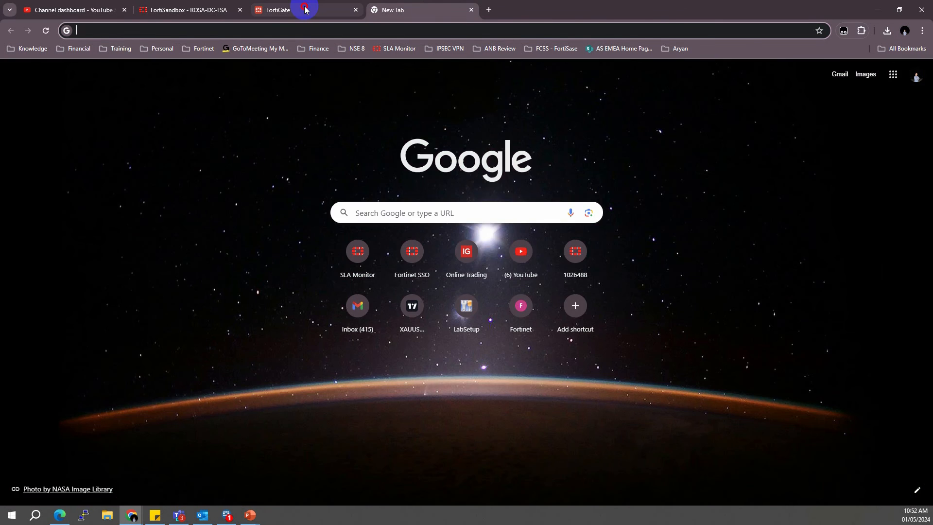
click(309, 9)
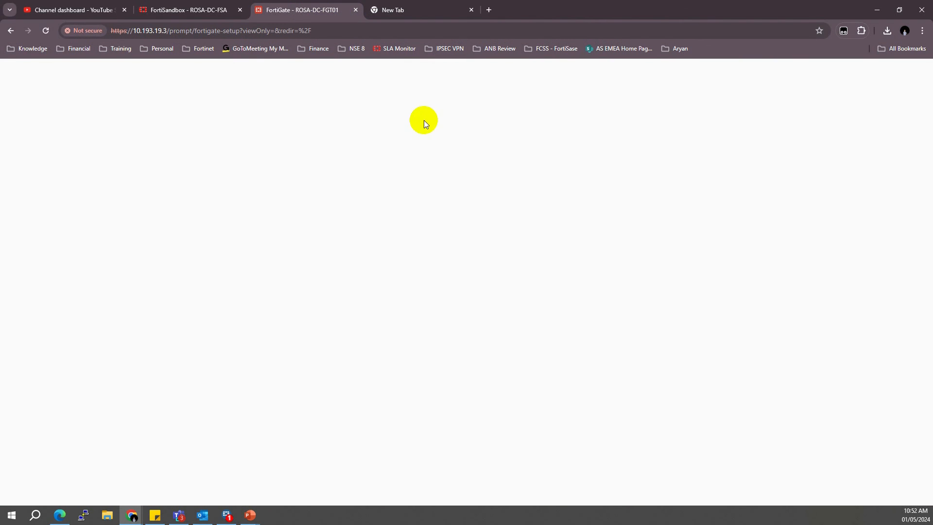
click(470, 10)
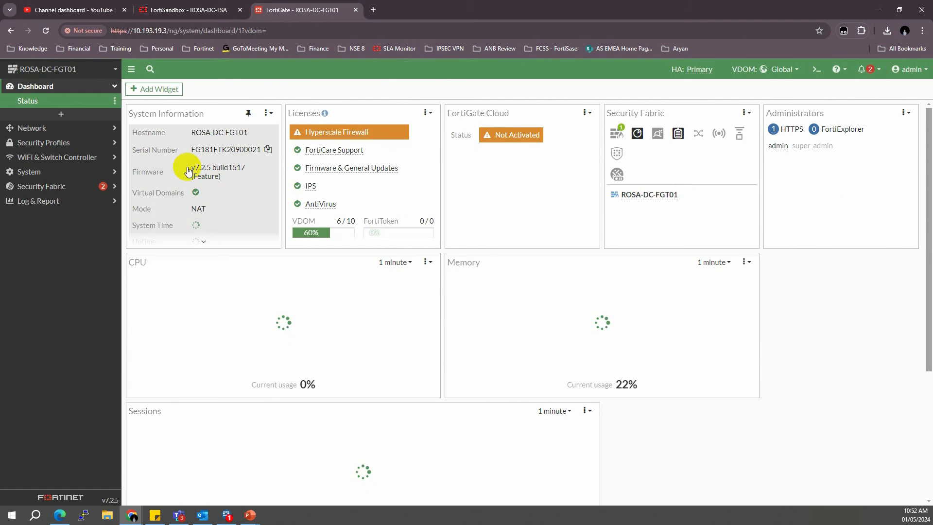
Step: Open the Sandbox connector's settings among the FortiGate's Security Fabric connectors
click(59, 188)
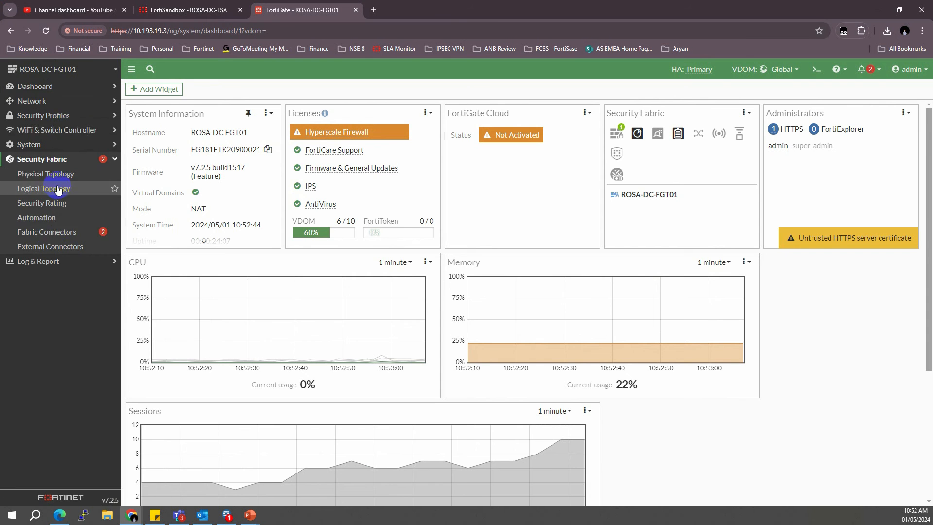
click(46, 234)
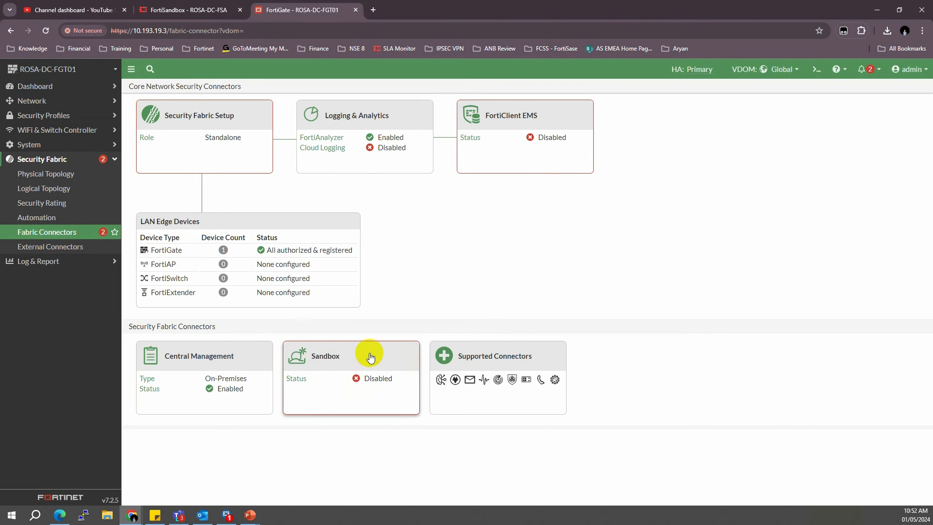
click(346, 383)
click(354, 391)
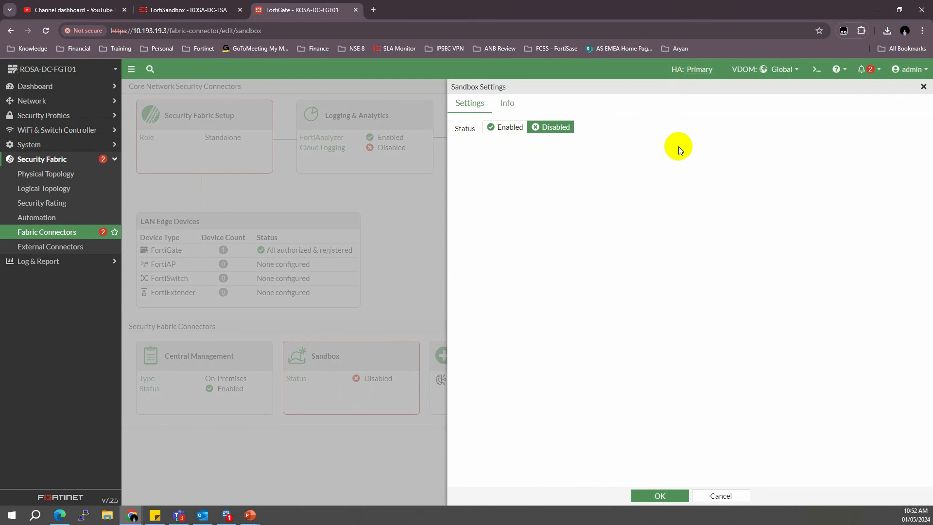
Step: Enable the Sandbox connector with type FortiSandbox and set its server to the FortiSandbox address 10.193.19.113
click(505, 127)
click(531, 160)
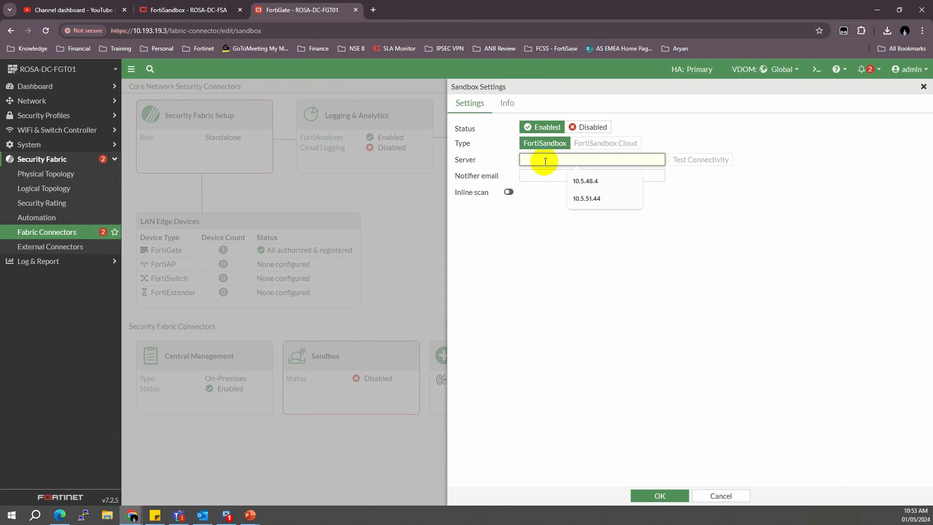
click(226, 9)
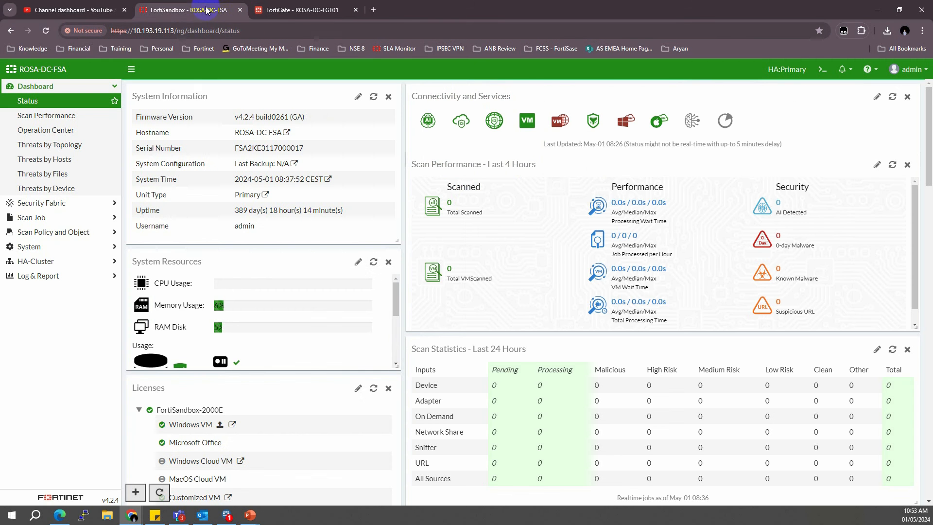
click(157, 31)
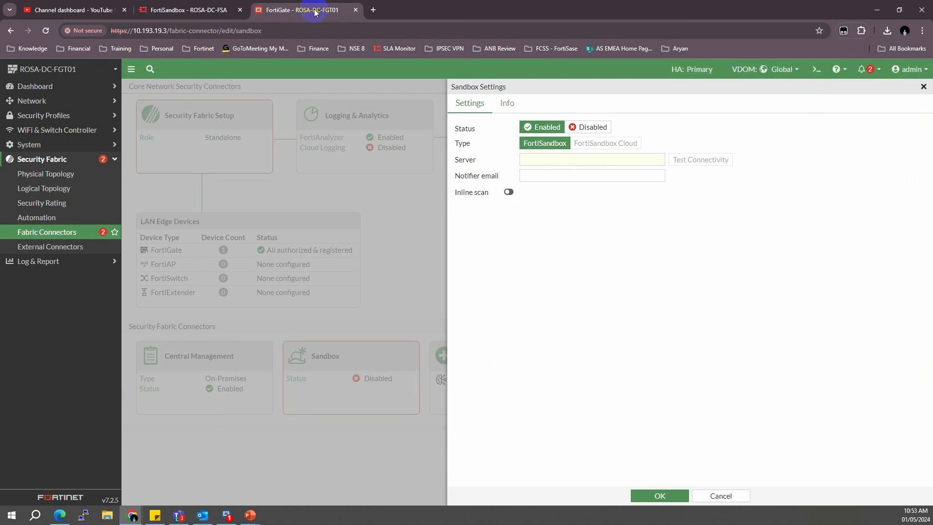
click(306, 10)
click(538, 155)
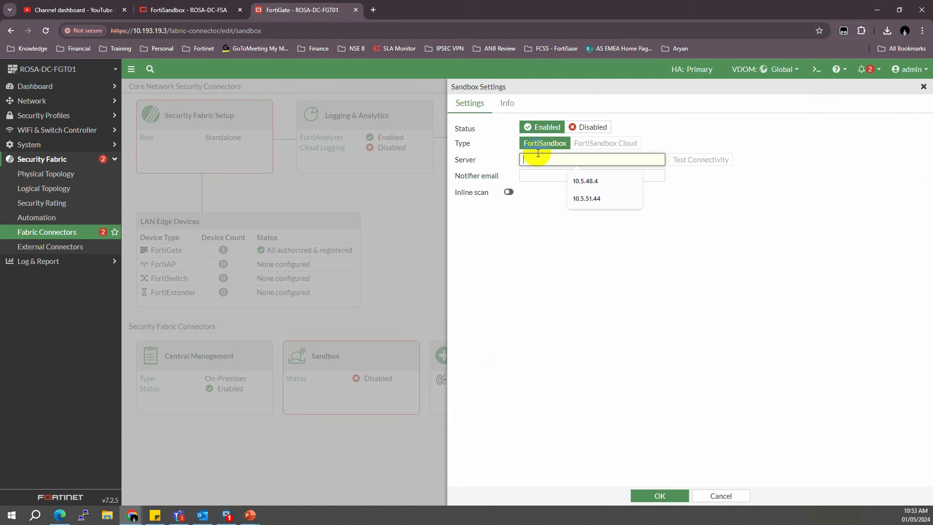
text(10.193.19.113)
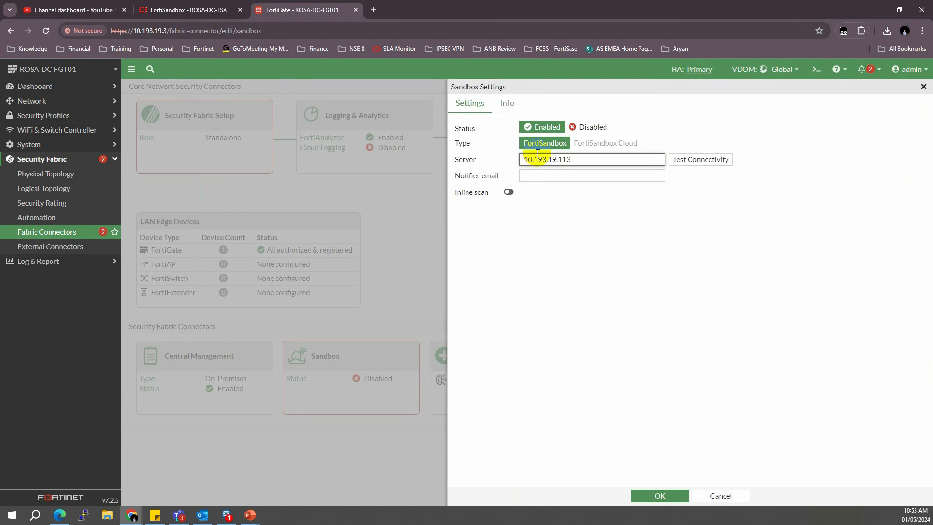
Step: Test connectivity to the FortiSandbox server and save the Sandbox connector settings
click(695, 167)
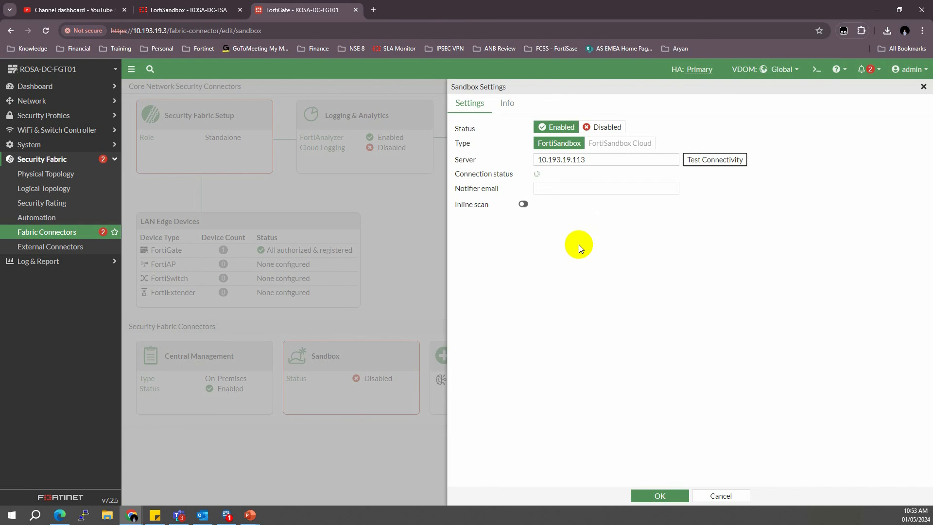
mouse_move(549, 173)
mouse_down()
mouse_move(623, 175)
mouse_move(553, 174)
mouse_move(562, 186)
mouse_up()
click(636, 244)
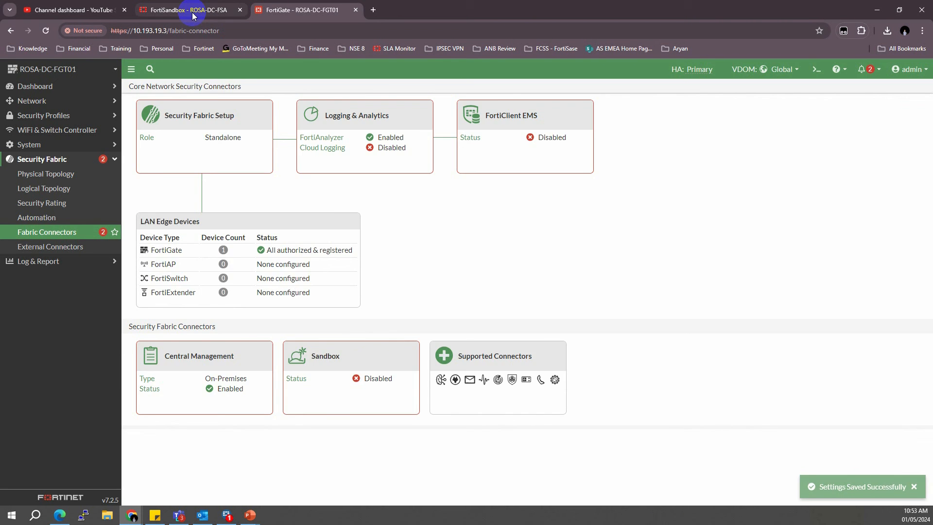
Step: Switch to the FortiSandbox and open its Security Fabric device list
click(193, 14)
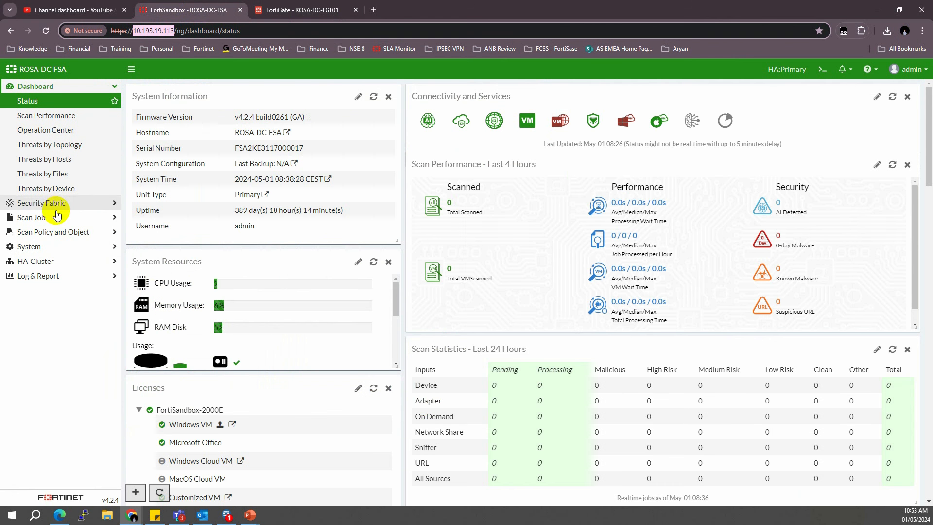
click(56, 247)
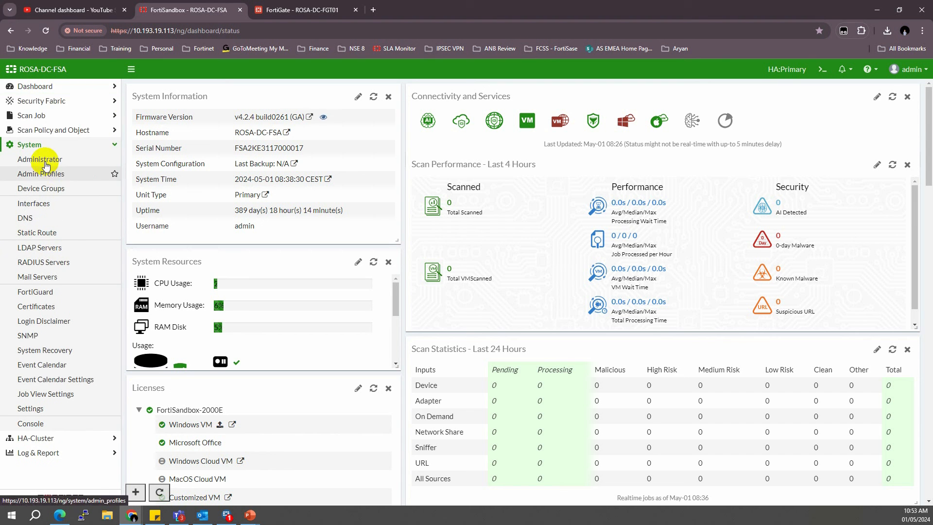
click(54, 129)
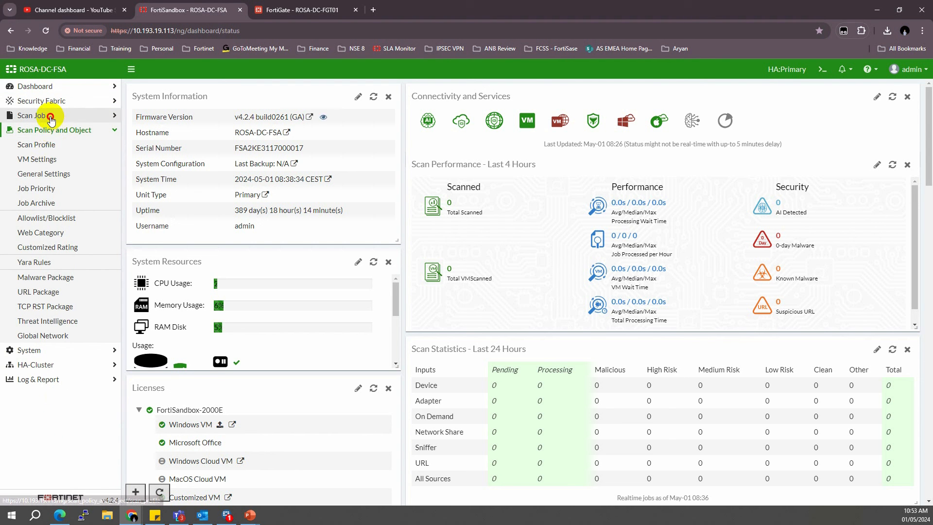
click(51, 118)
click(45, 101)
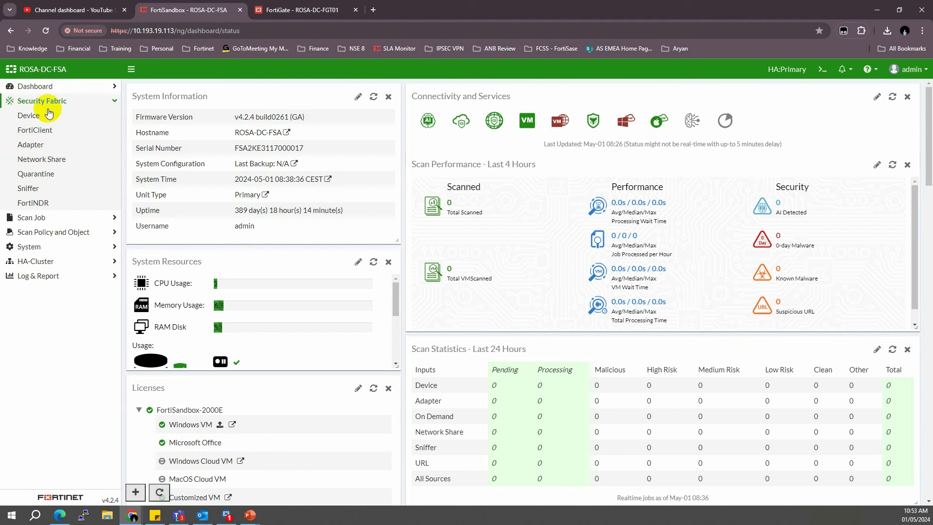
click(38, 120)
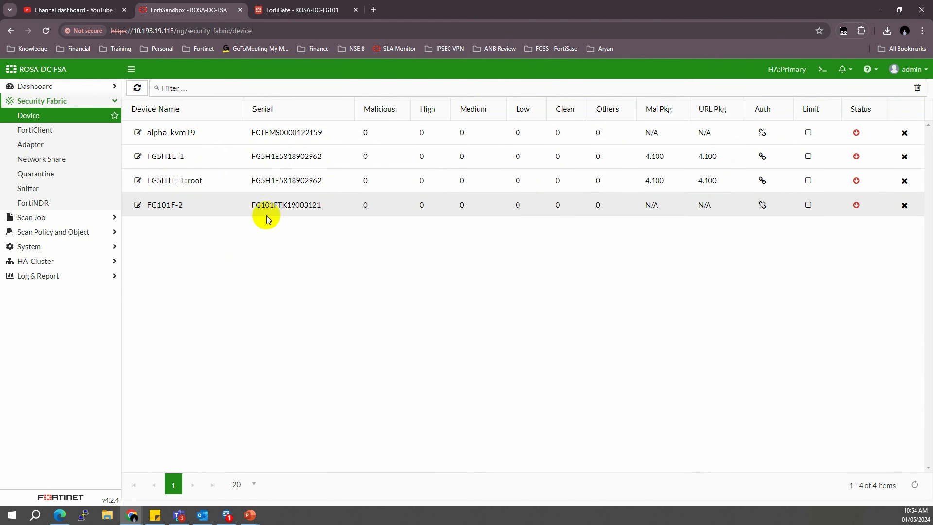
Step: Look up the FortiGate's serial number on its status dashboard and compare it with the refreshed FortiSandbox device list
click(308, 10)
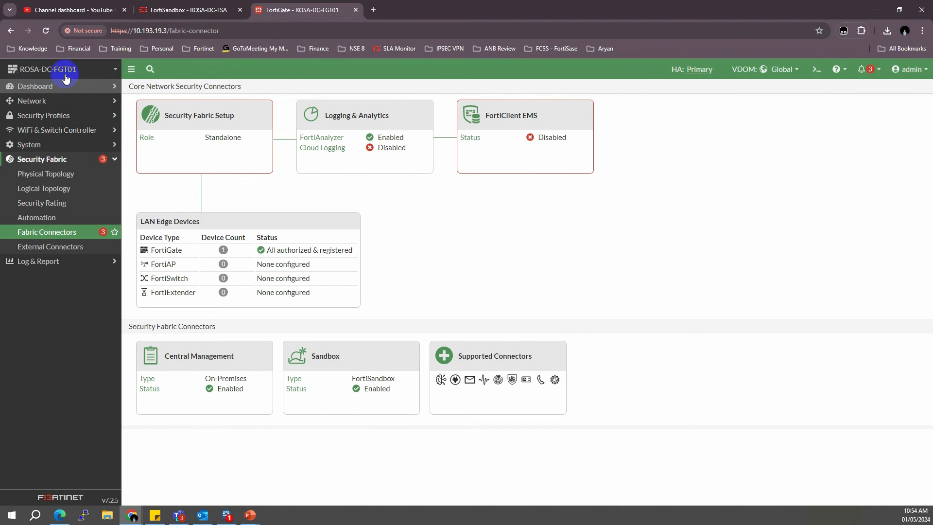
click(97, 86)
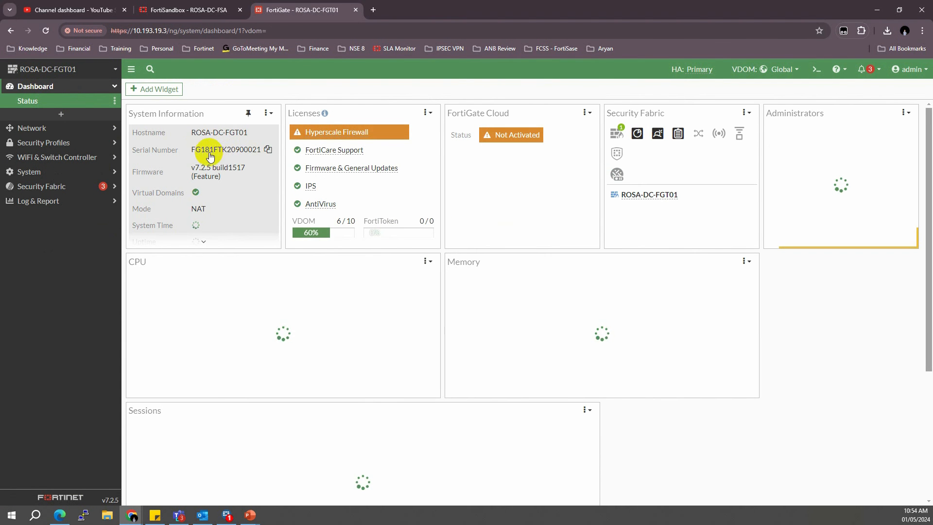
click(184, 11)
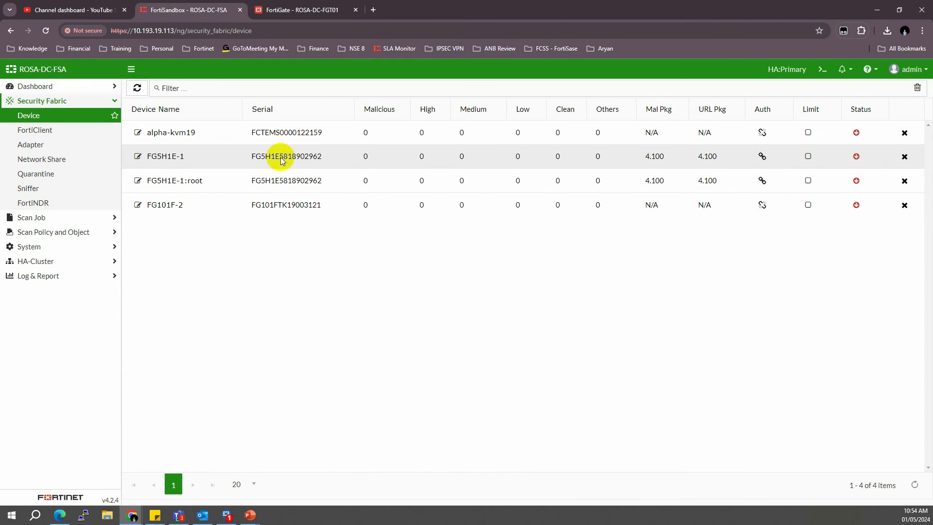
click(43, 116)
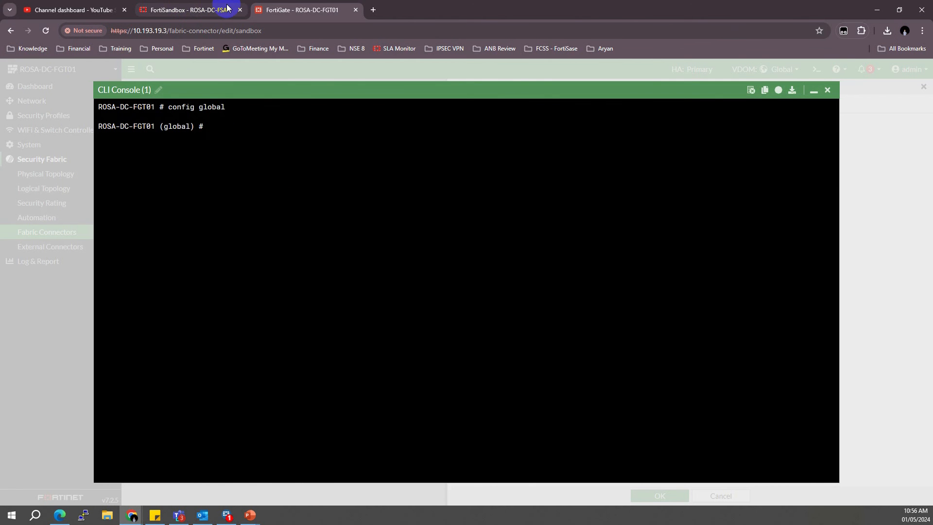
Step: Copy the FortiSandbox IP address 10.193.19.113 from its web address and return to the FortiGate CLI console
click(207, 10)
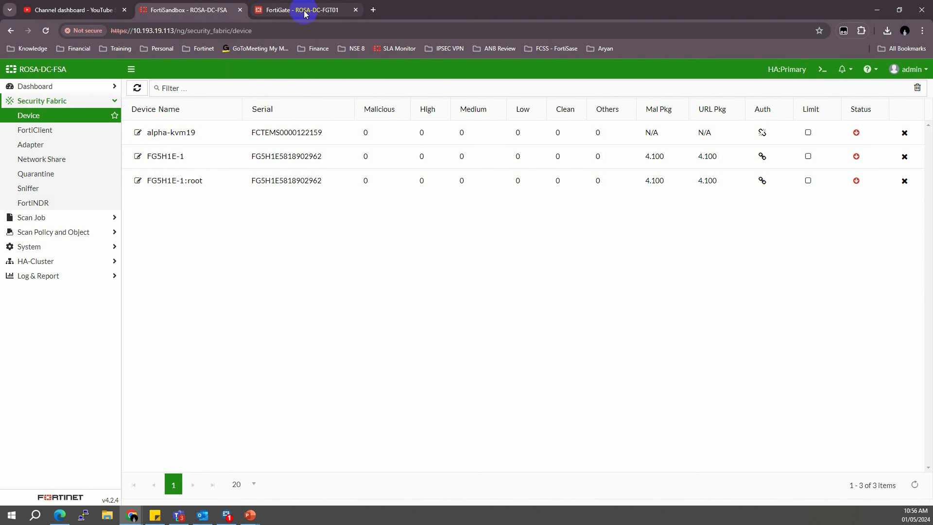
double_click(156, 32)
key(ctrl+c)
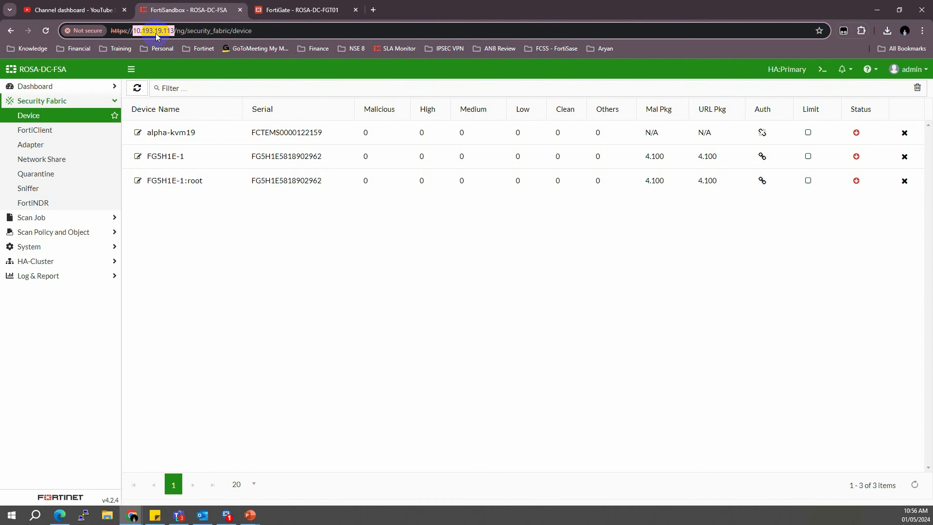
click(312, 9)
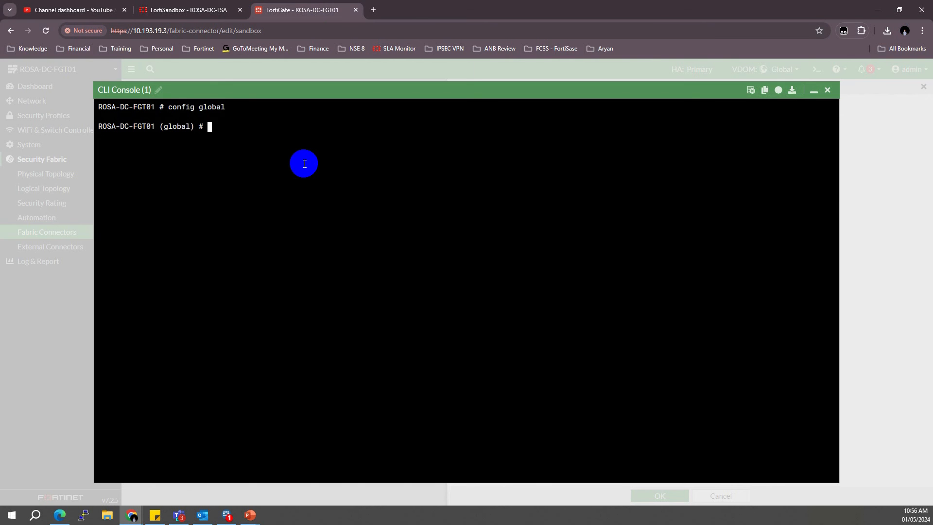
Step: Try to ping the FortiSandbox at 10.193.19.113 from the console's global context
key(Return)
key(Return)
text(exec ping)
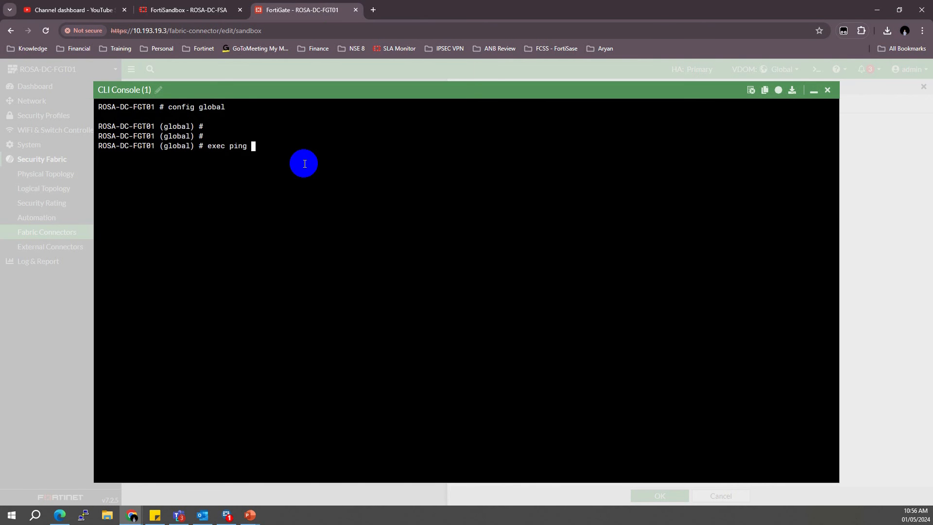
right_click(305, 163)
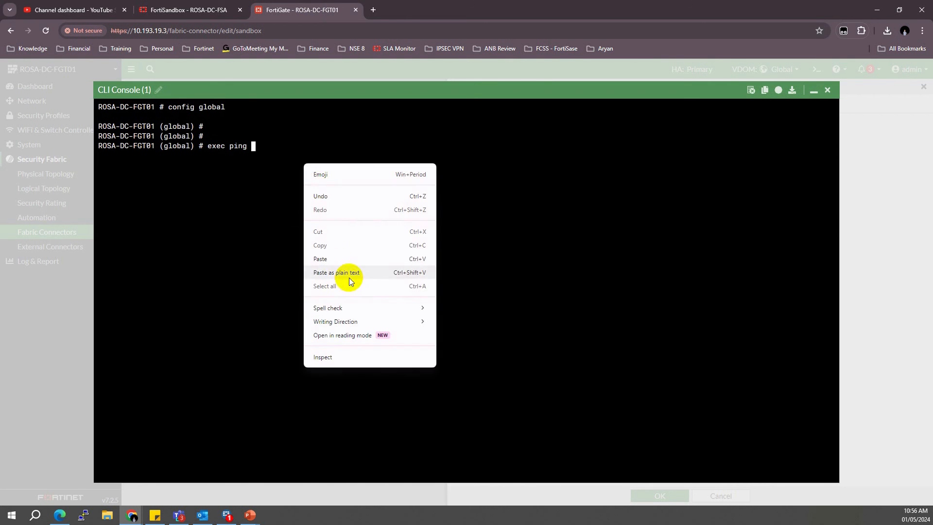
click(334, 258)
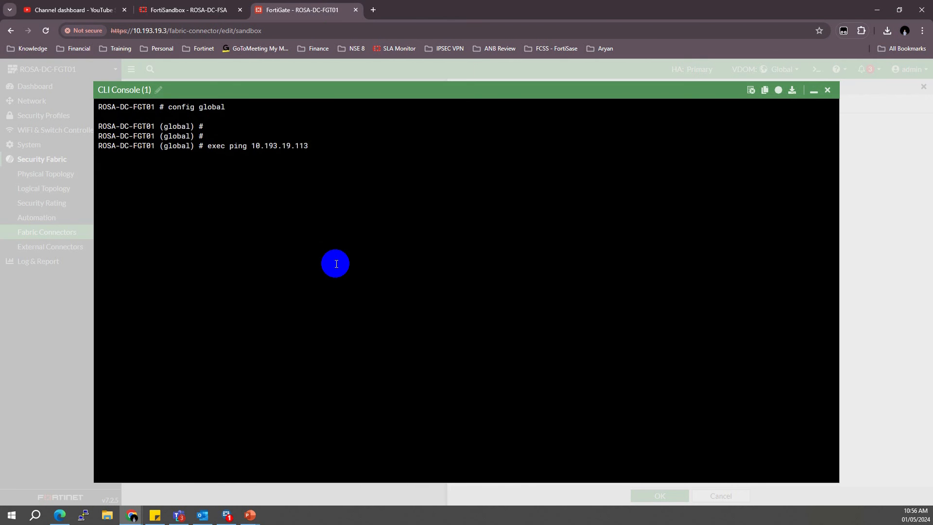
key(Return)
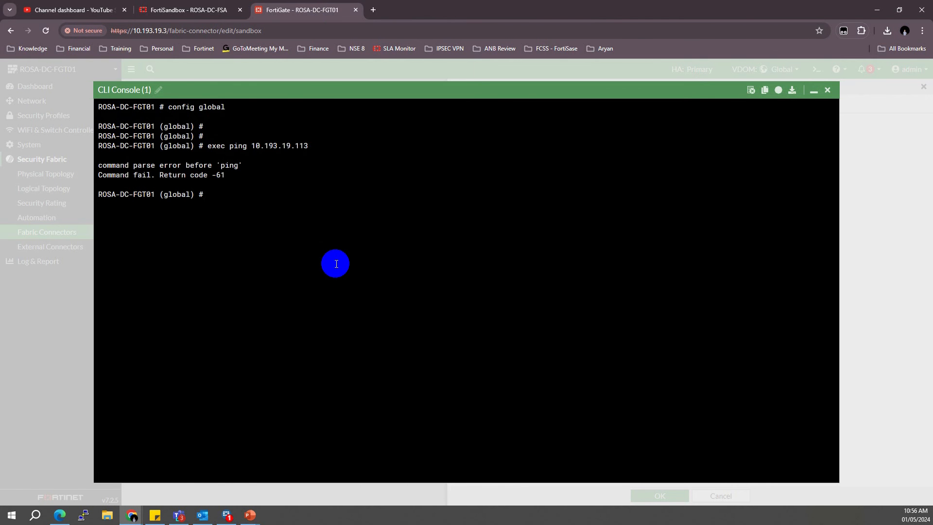
key(Return)
key(Return)
key(Return)
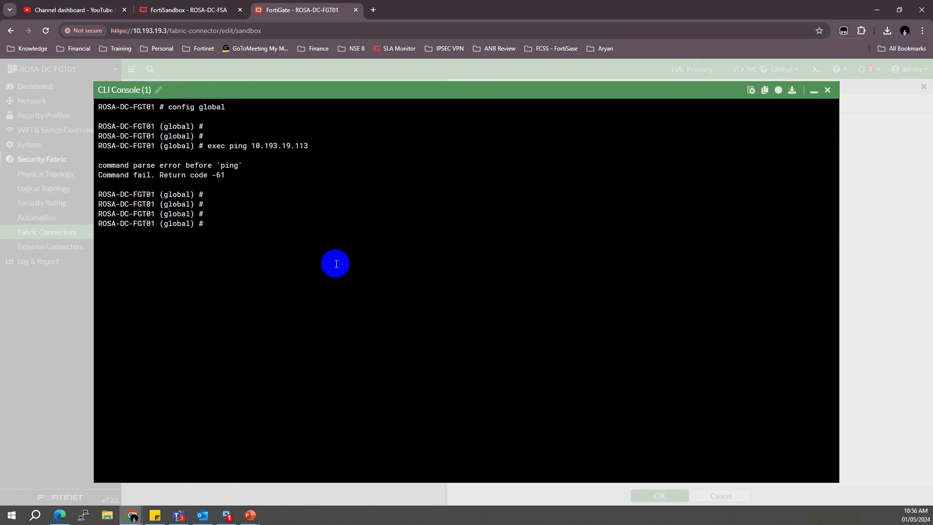
Step: Leave the global context, enter the root VDOM, ping the FortiSandbox at 10.193.19.113 and stop the ping after a few replies
key(Return)
right_click(336, 263)
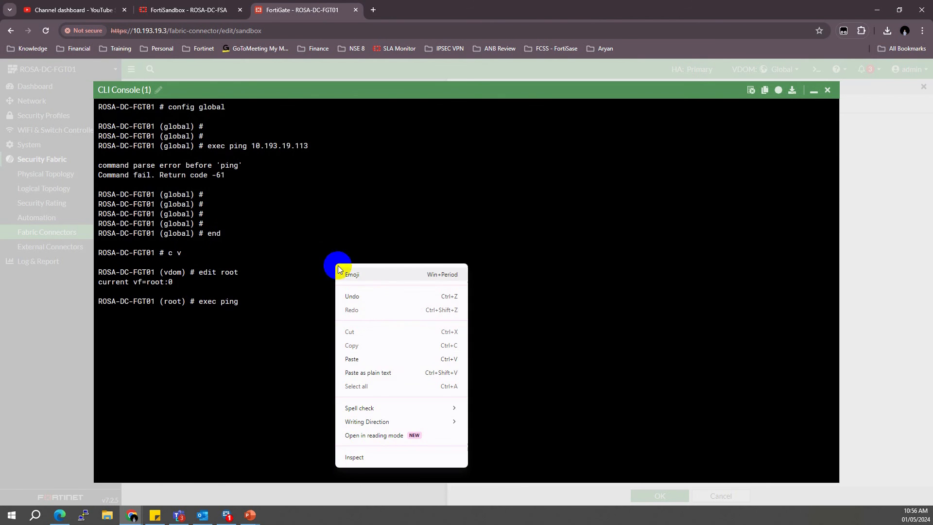
click(365, 361)
key(Return)
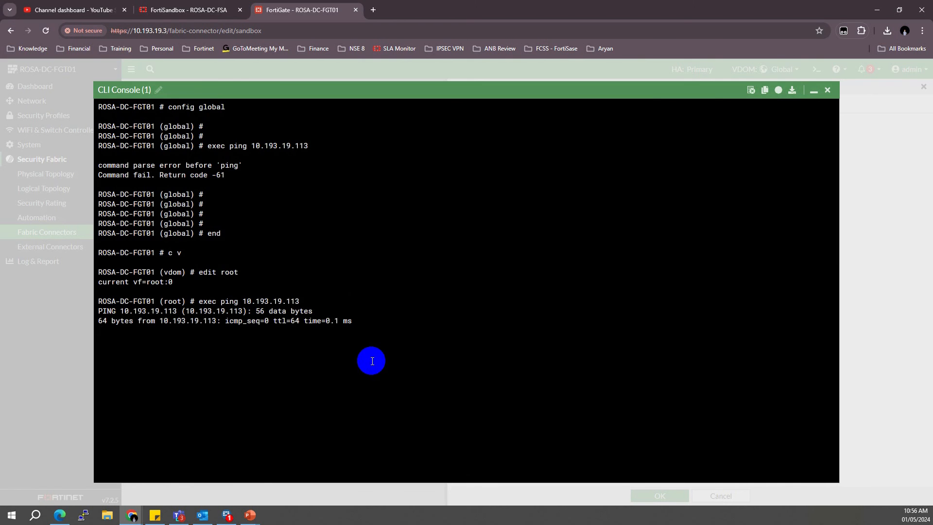
key(ctrl+c)
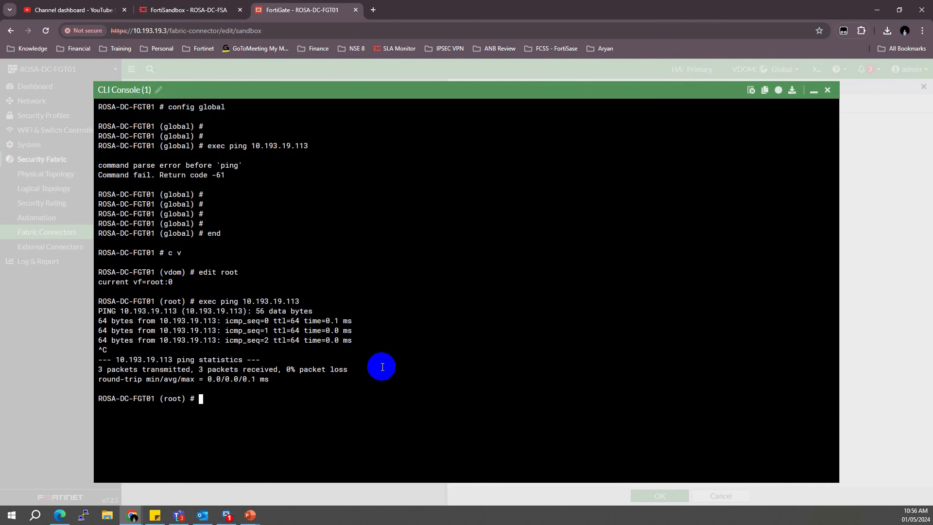
drag(176, 340, 204, 340)
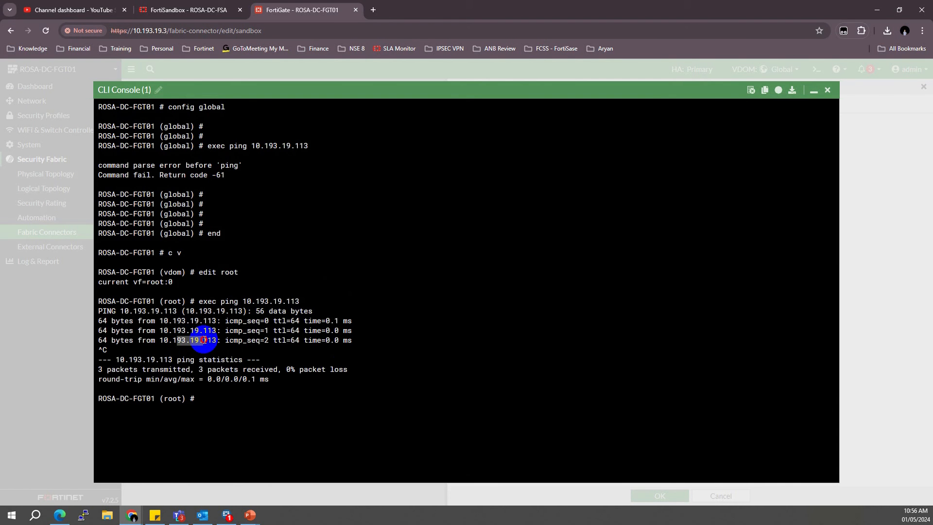
Step: Put the CLI console aside and authorize the ROSA-DC-FGT01 device in the FortiSandbox device list
click(450, 350)
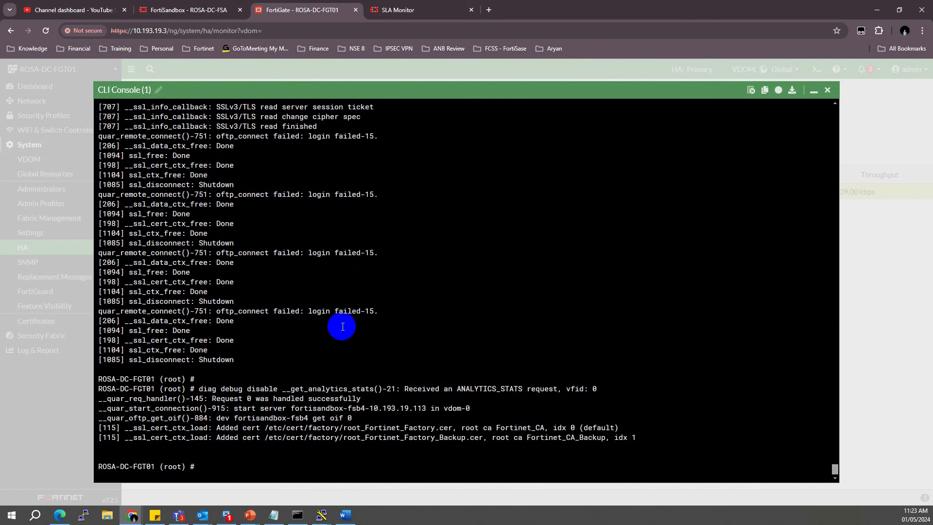
click(813, 92)
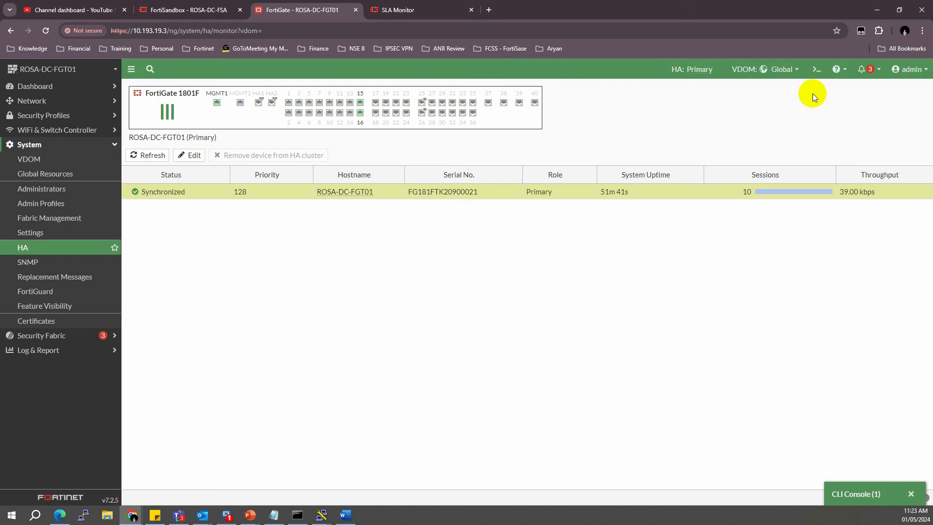
click(199, 13)
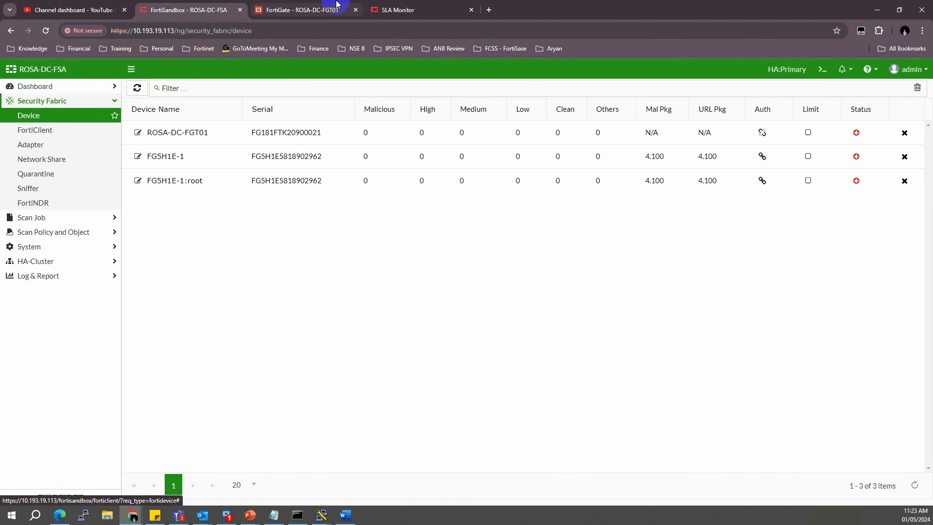
click(298, 12)
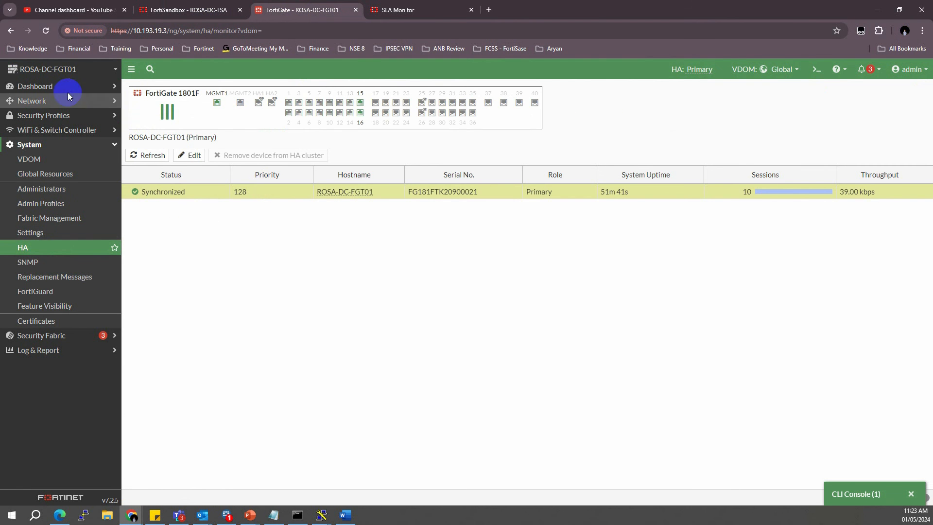
click(189, 12)
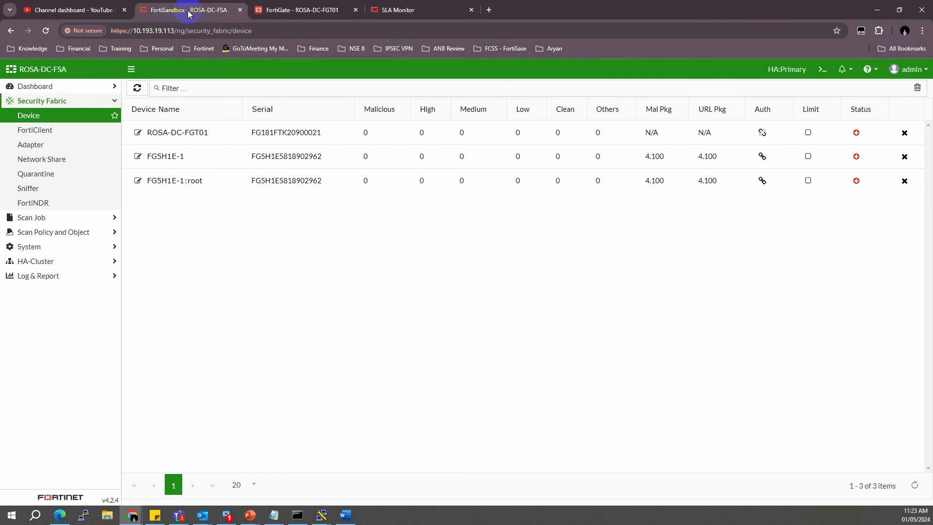
click(54, 116)
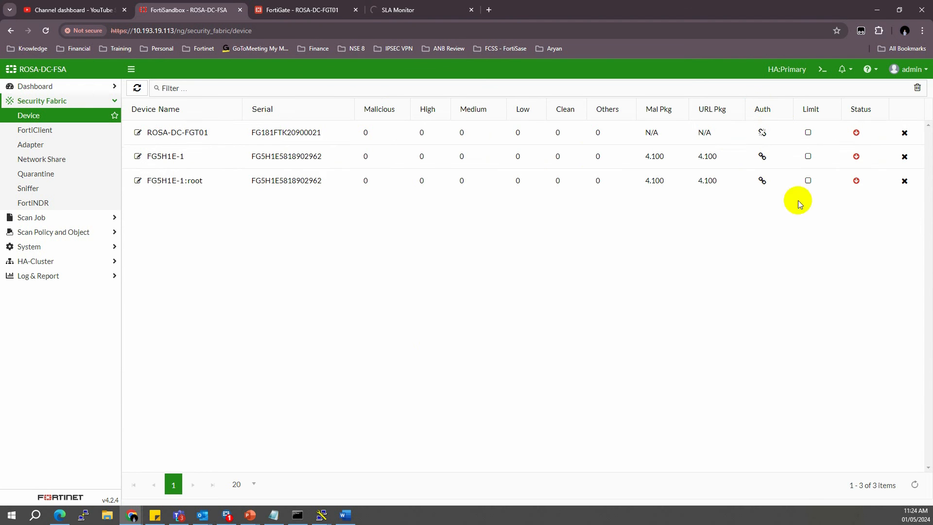
click(762, 133)
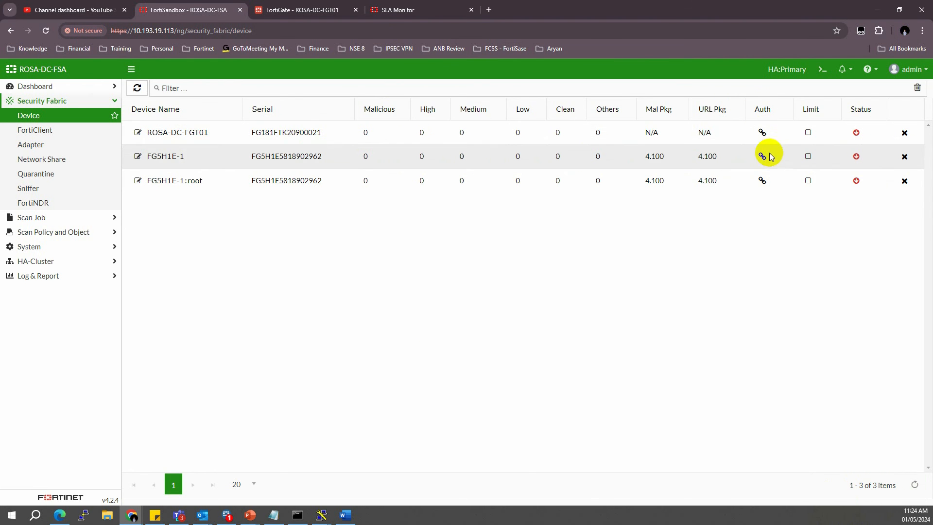
Step: Open the FortiGate's Sandbox fabric connector, test connectivity to server 10.193.19.113 and save the settings
click(308, 11)
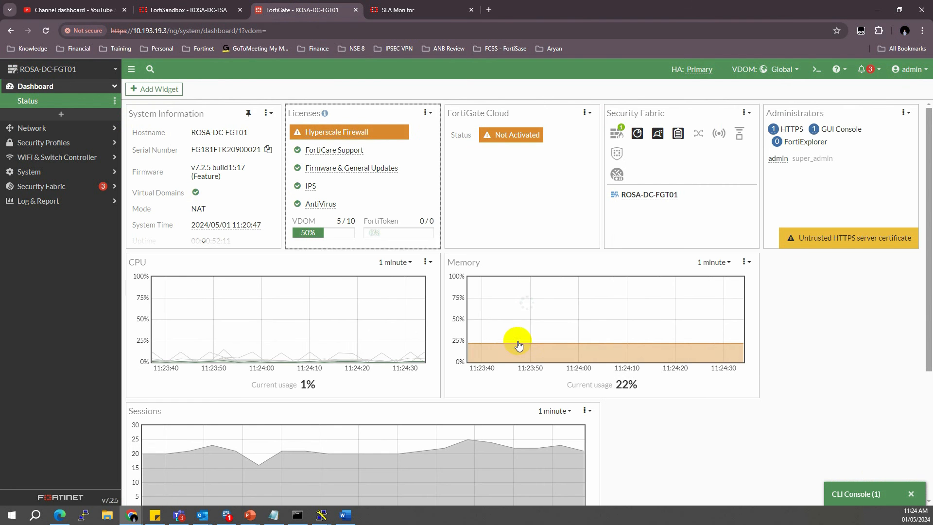
click(51, 187)
click(54, 237)
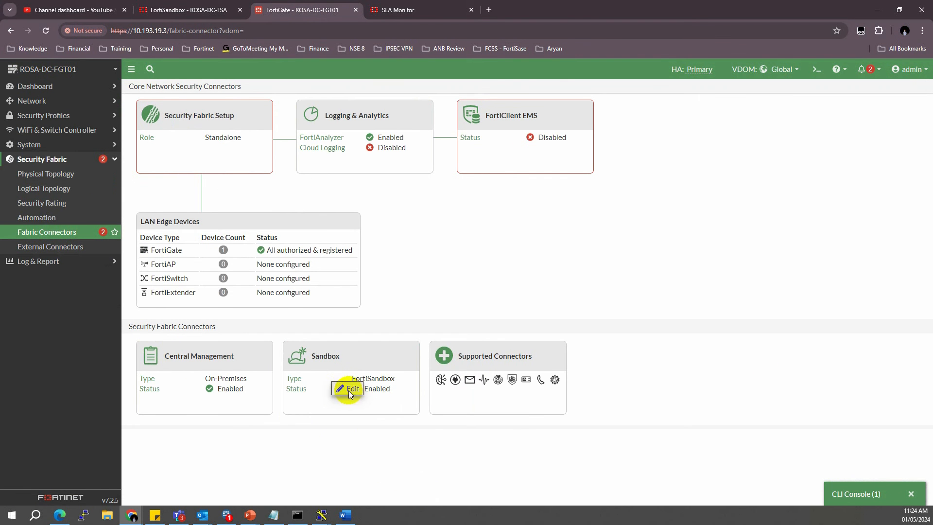
click(341, 389)
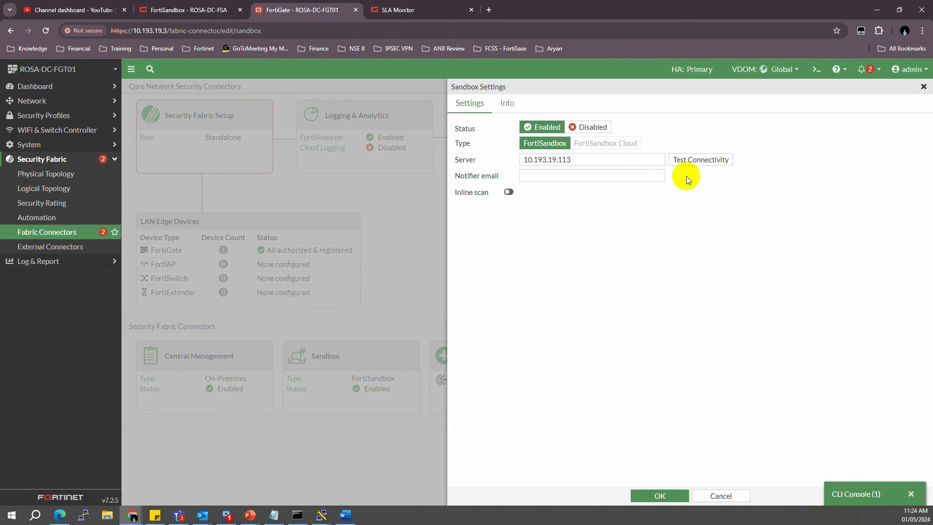
click(699, 160)
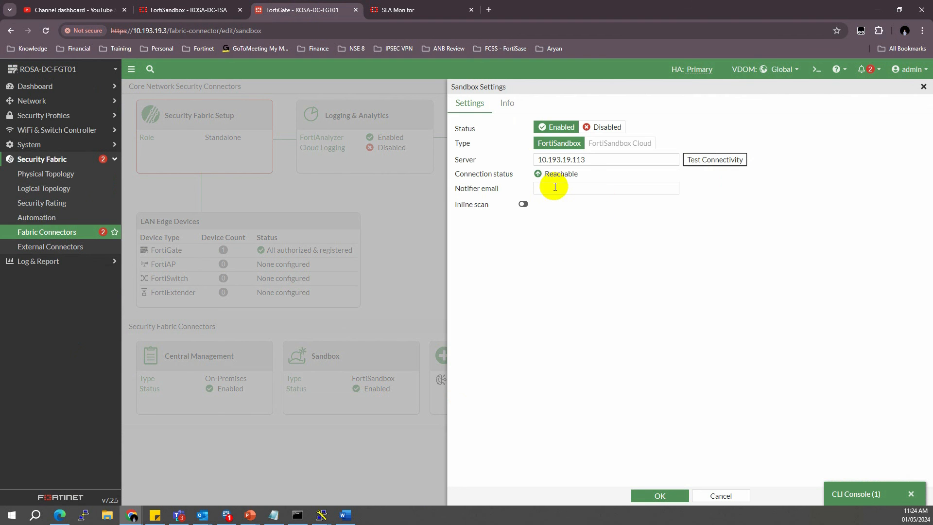
drag(549, 173, 596, 179)
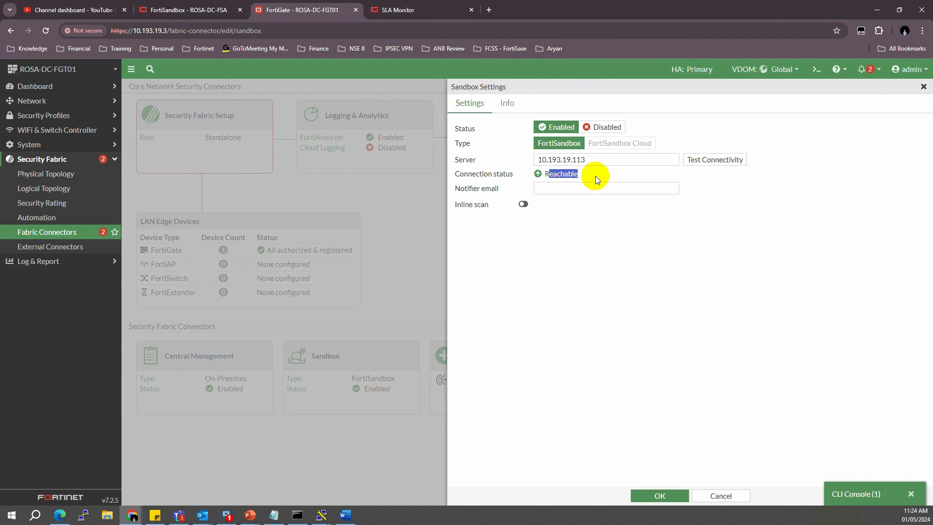
click(667, 495)
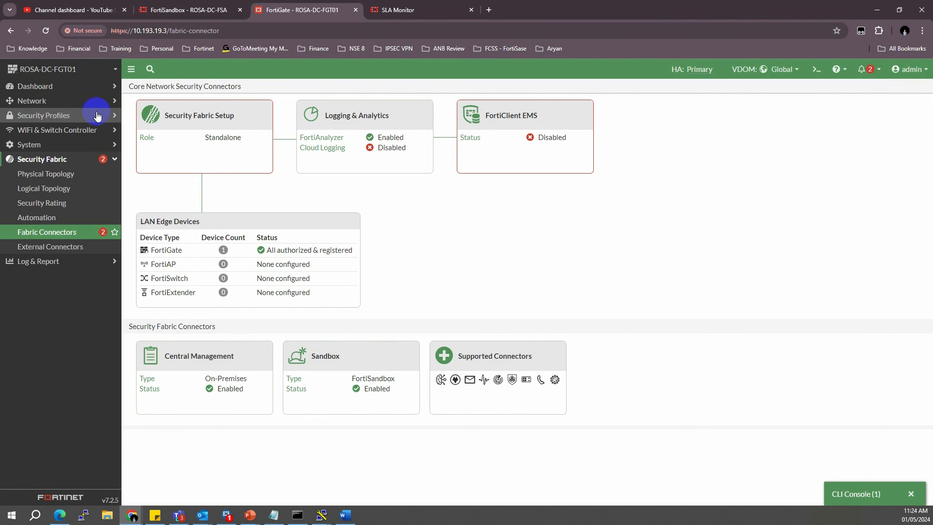
Step: Switch the FortiGate to the root VDOM and open its AntiVirus security profiles
click(103, 75)
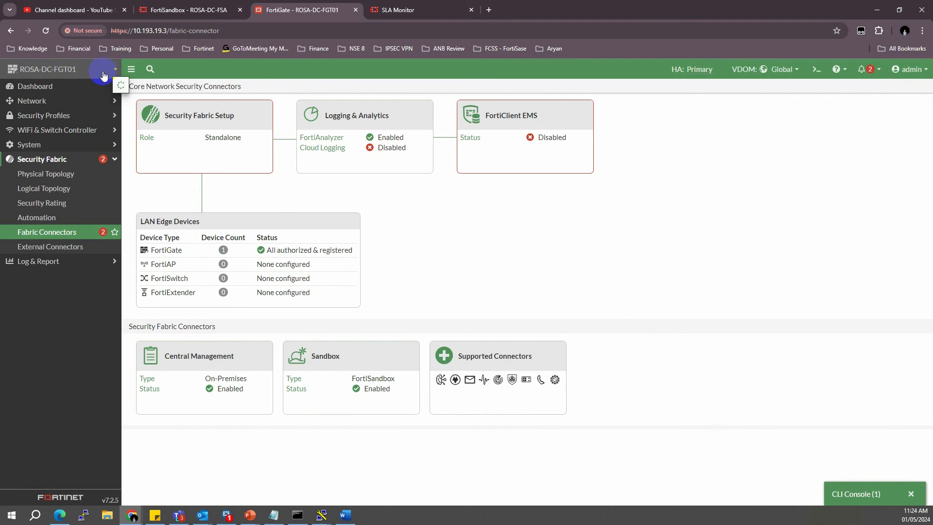
click(115, 69)
click(43, 181)
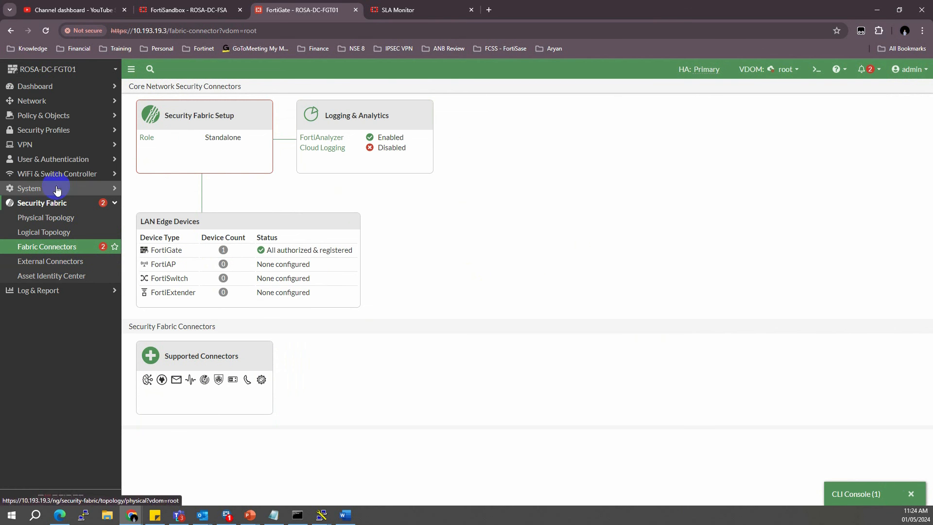
click(57, 117)
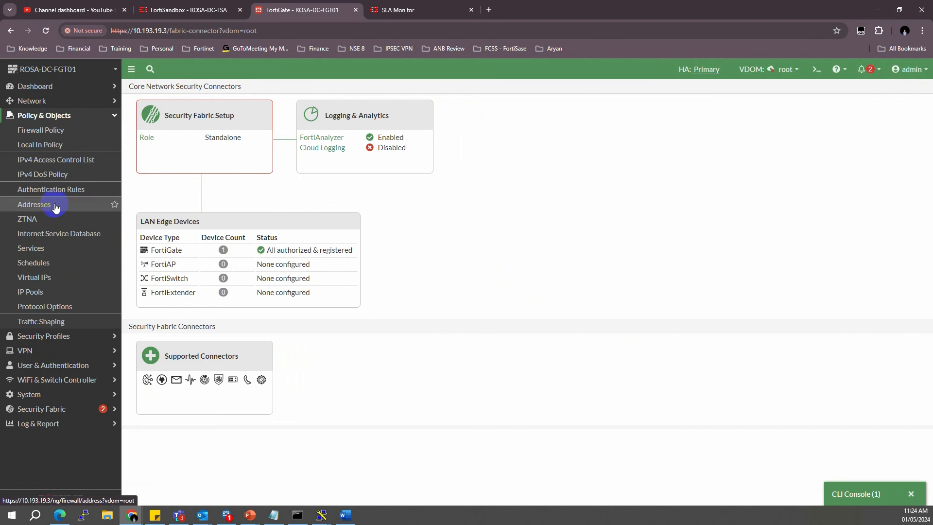
click(43, 336)
click(35, 145)
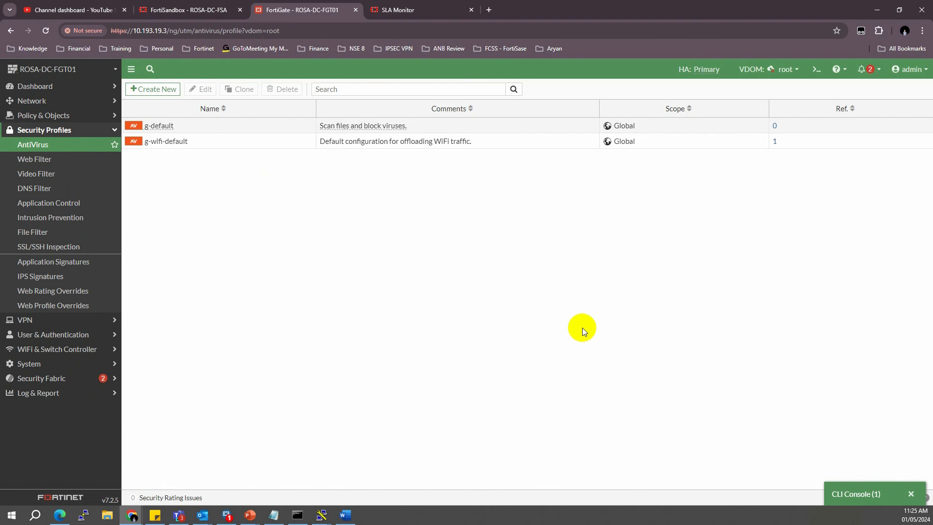
click(150, 89)
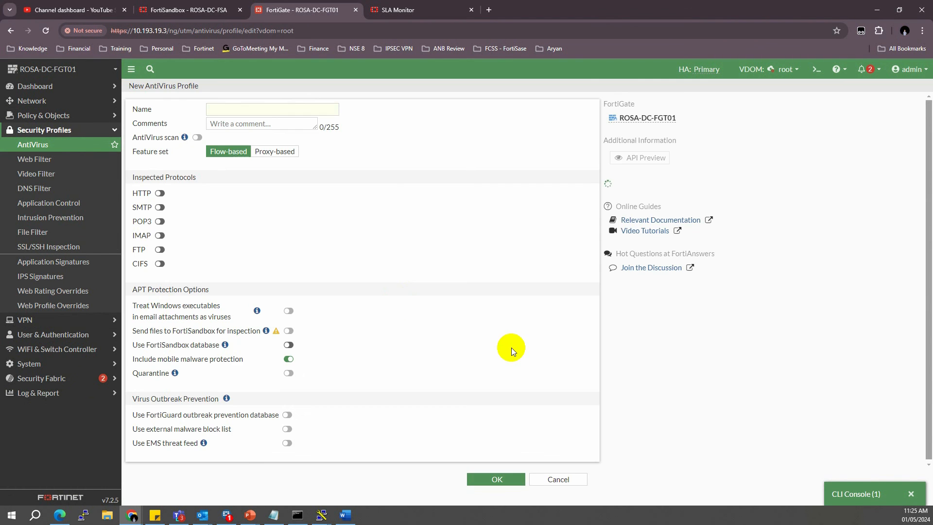
click(558, 480)
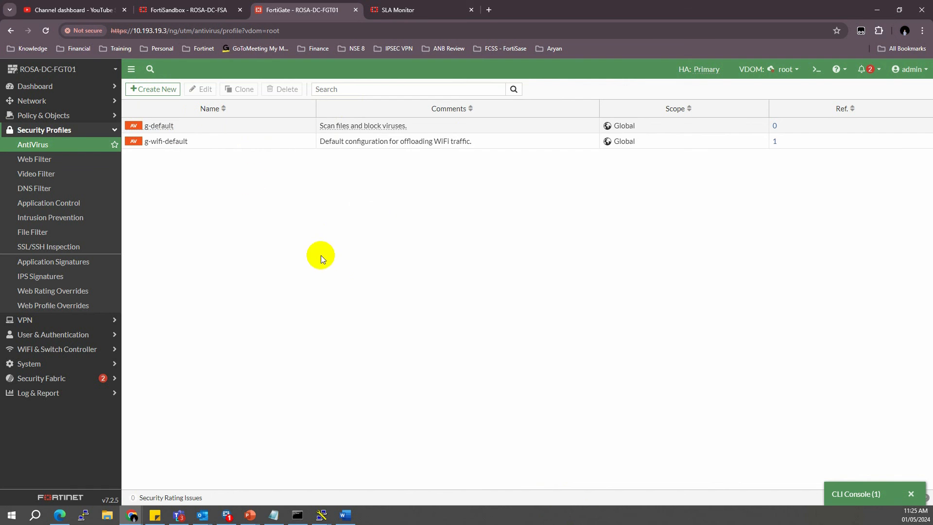
click(202, 128)
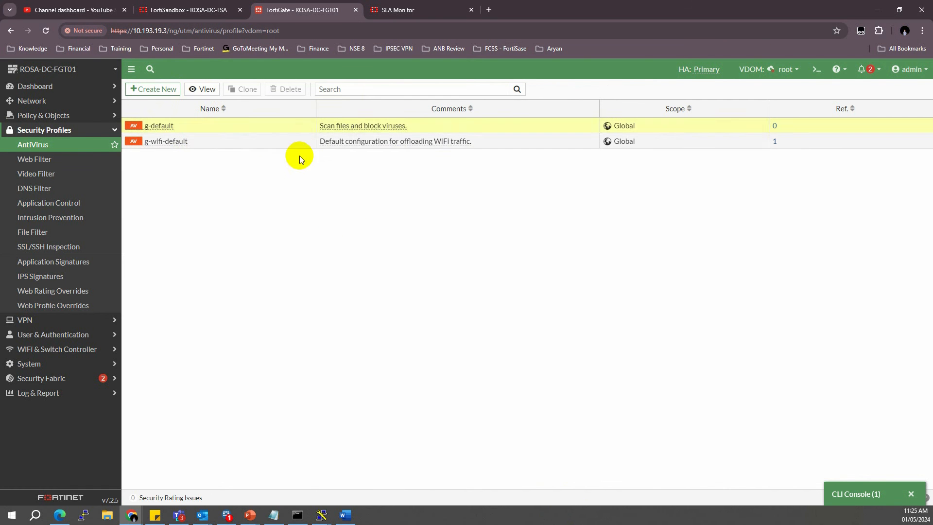
click(282, 144)
click(191, 128)
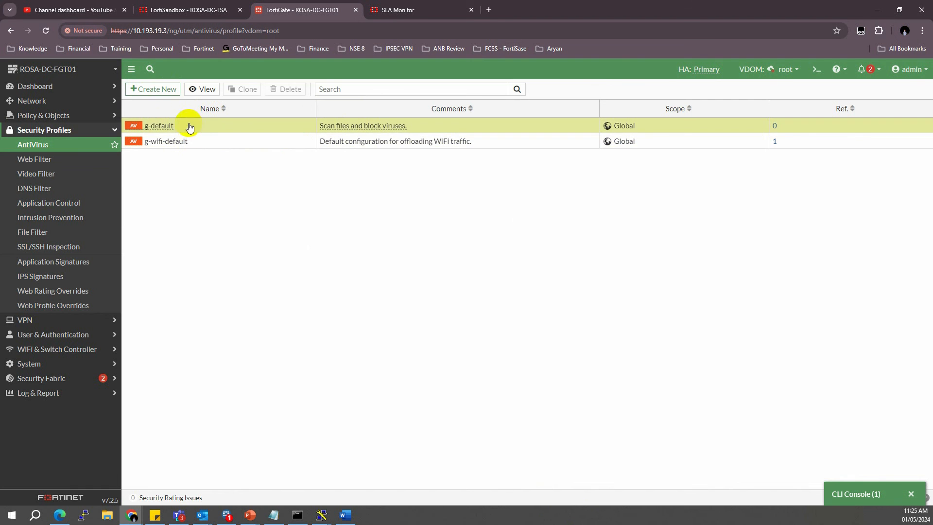
Step: Start a new AntiVirus profile named AV-Profile-FSA
click(164, 92)
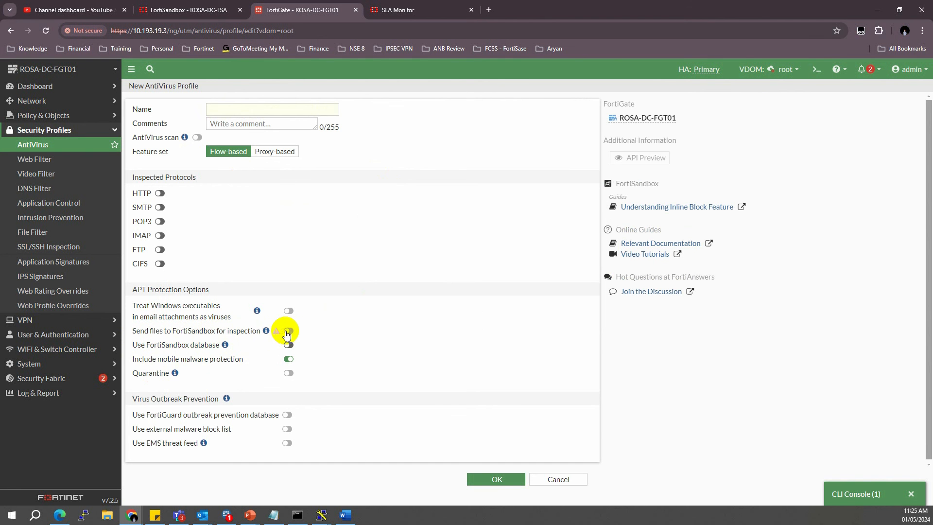
click(239, 107)
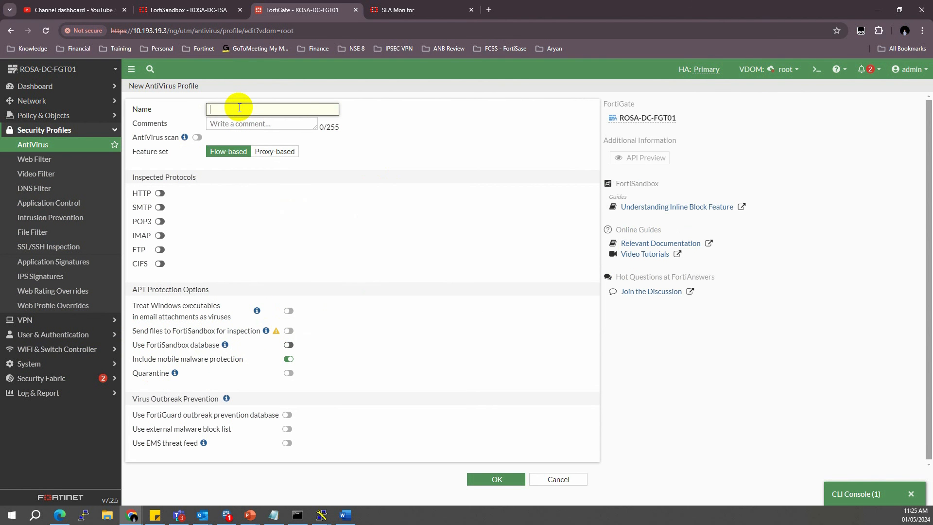
text(AV-Profile-FSA)
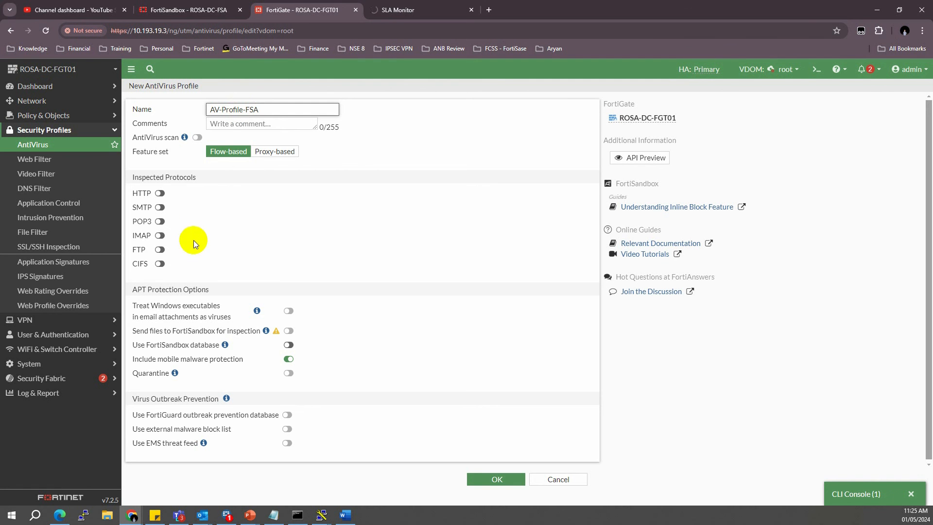
Step: Try to enable sending files to FortiSandbox for inspection, checking the option under the proxy-based and flow-based feature sets
click(290, 331)
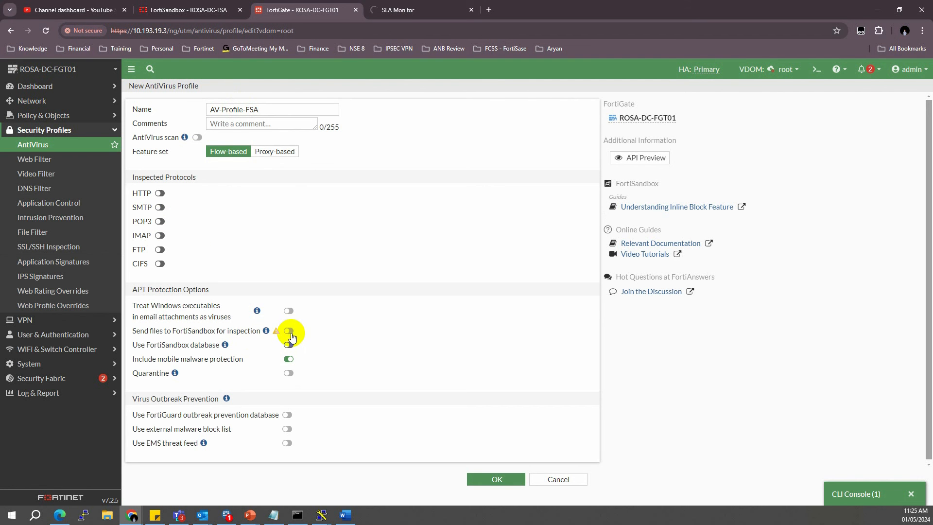
mouse_move(273, 332)
click(276, 154)
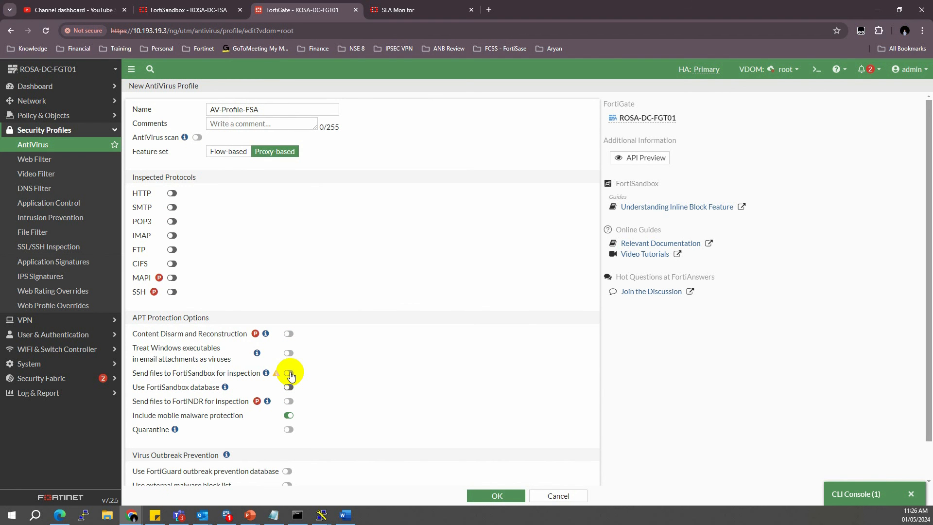
mouse_move(274, 374)
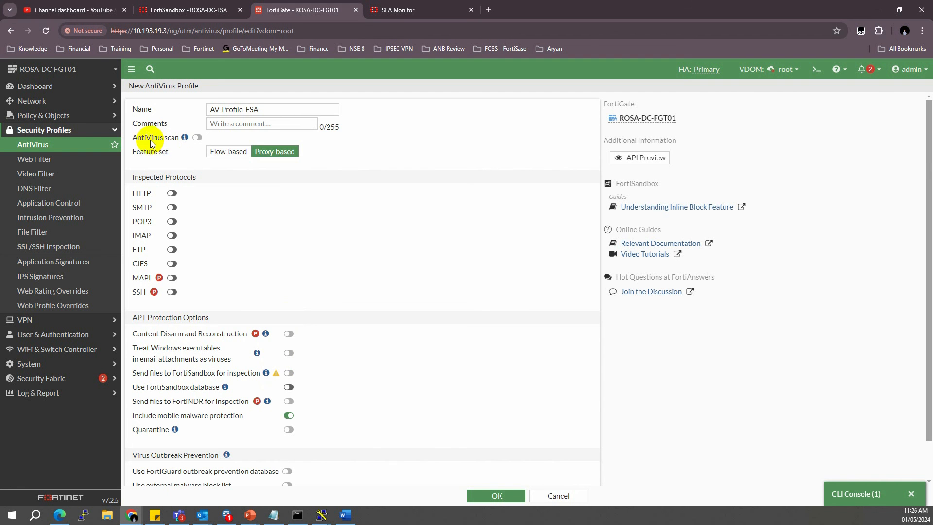
click(228, 152)
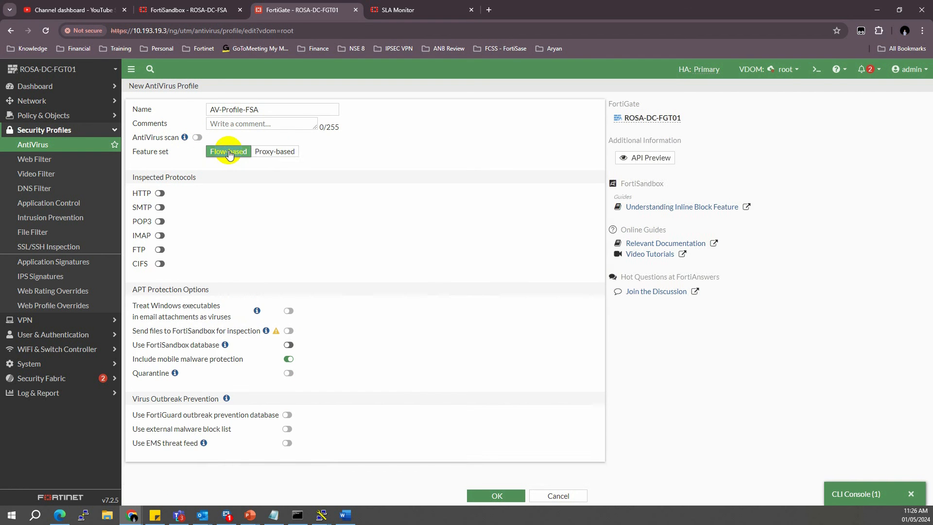
click(271, 153)
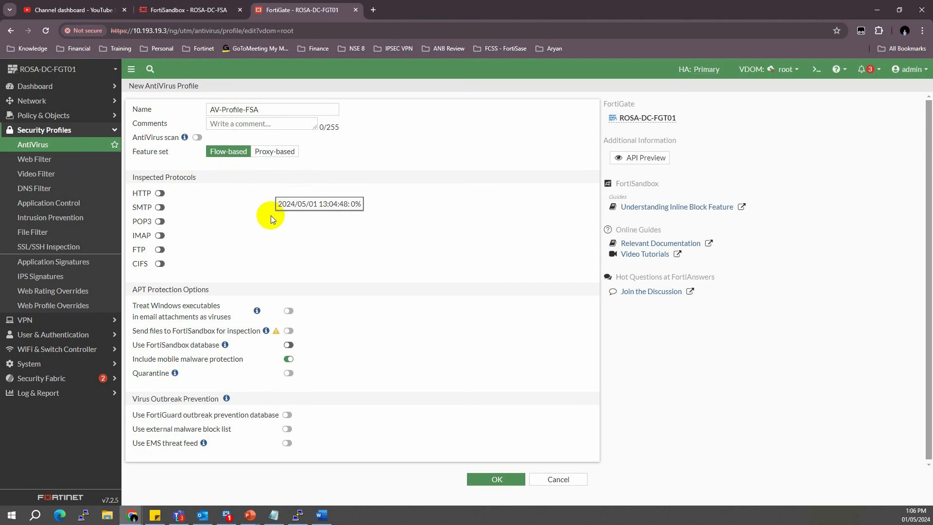
mouse_move(278, 334)
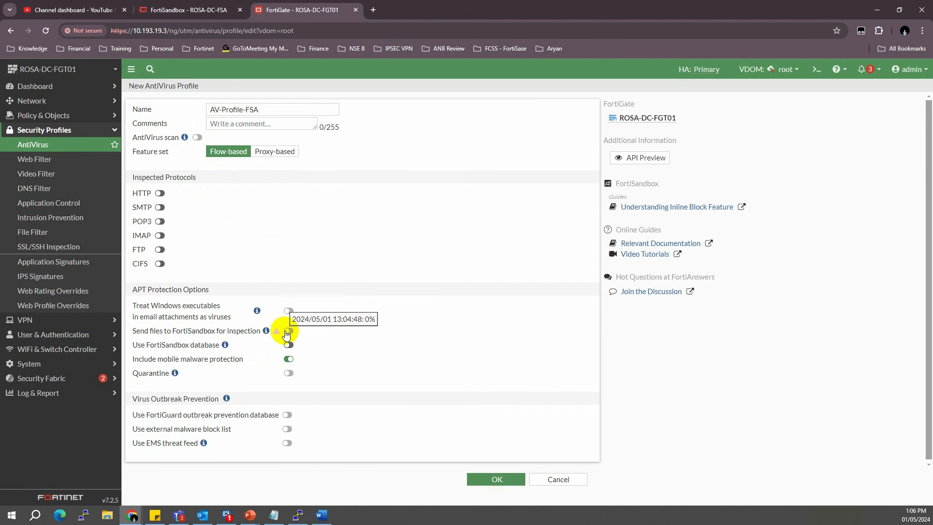
Step: Enable HTTP, SMTP and POP3 as inspected protocols in the AV-Profile-FSA profile
click(160, 192)
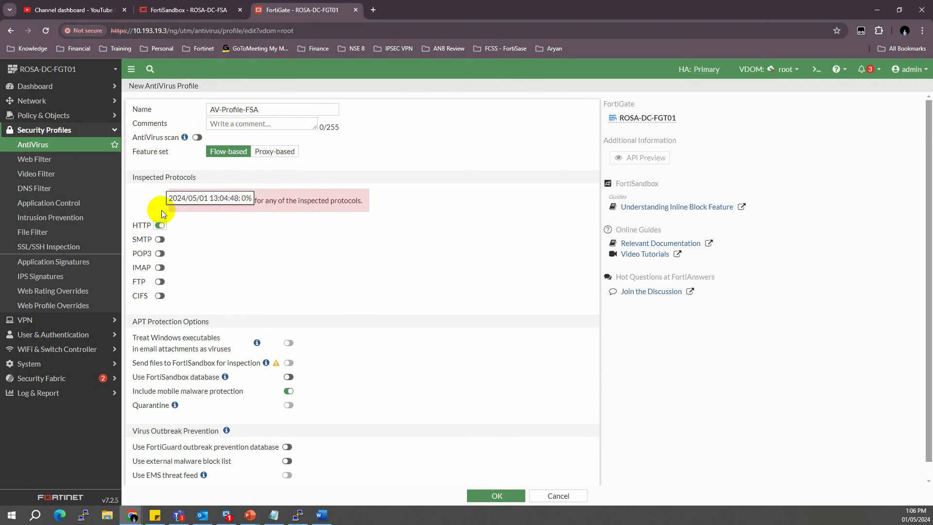
click(161, 240)
click(161, 254)
Step: Turn on AntiVirus scan for the new profile and set its action to Monitor
scroll(224, 262, down, 1)
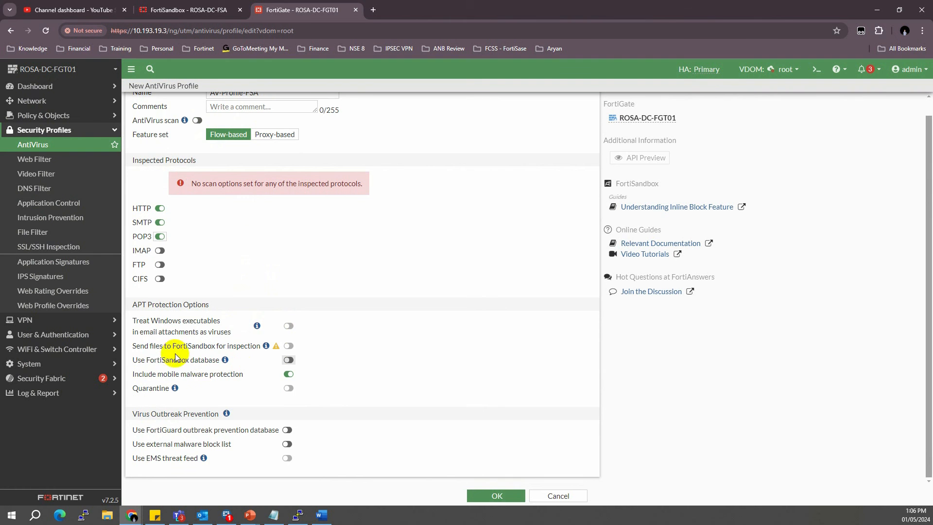
mouse_move(226, 361)
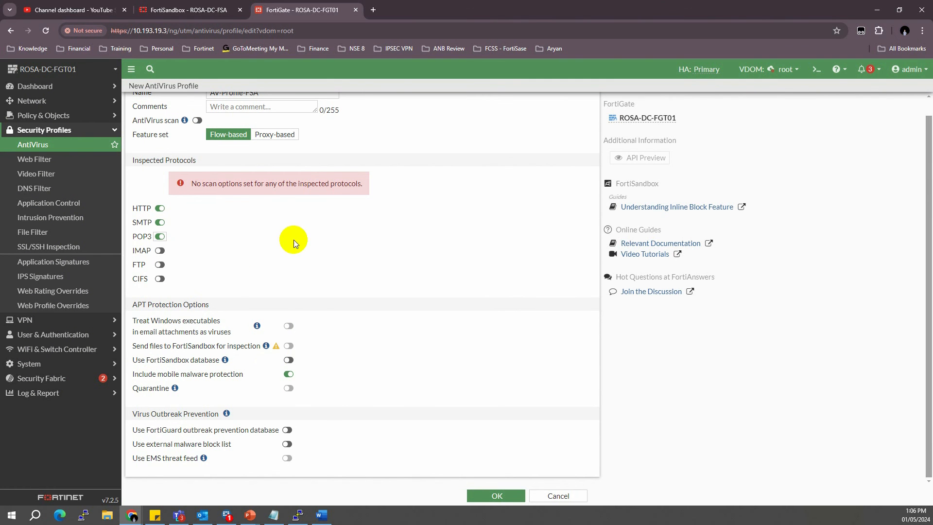
click(199, 121)
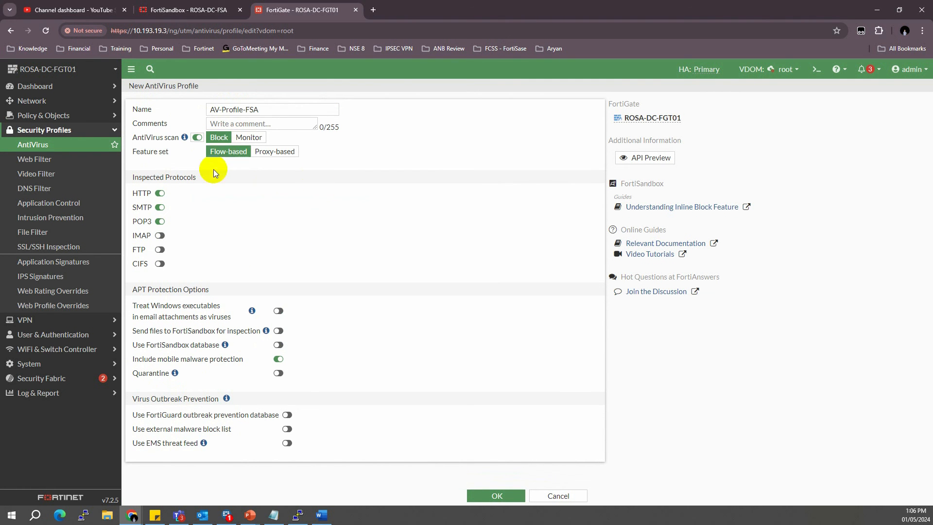
click(240, 140)
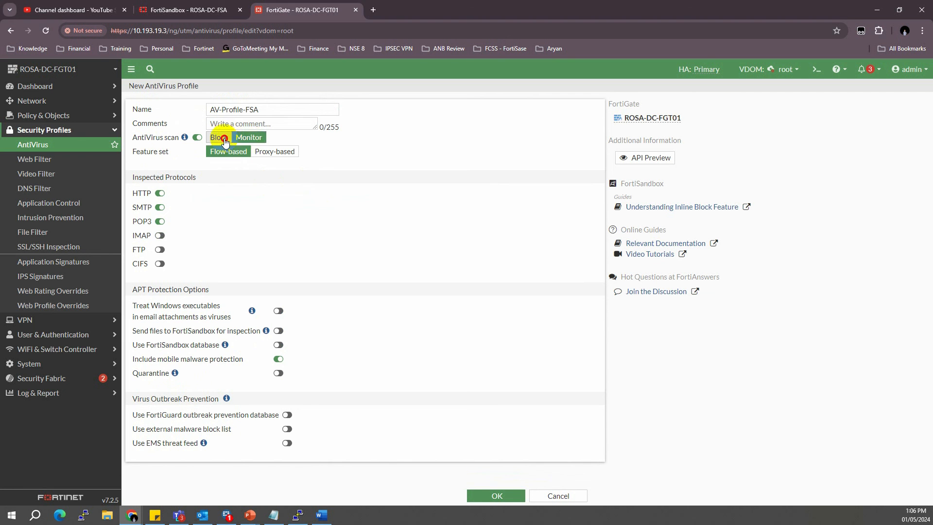
Step: Set the AntiVirus scan action of the AV-Profile-FSA profile to Block
click(217, 140)
click(253, 140)
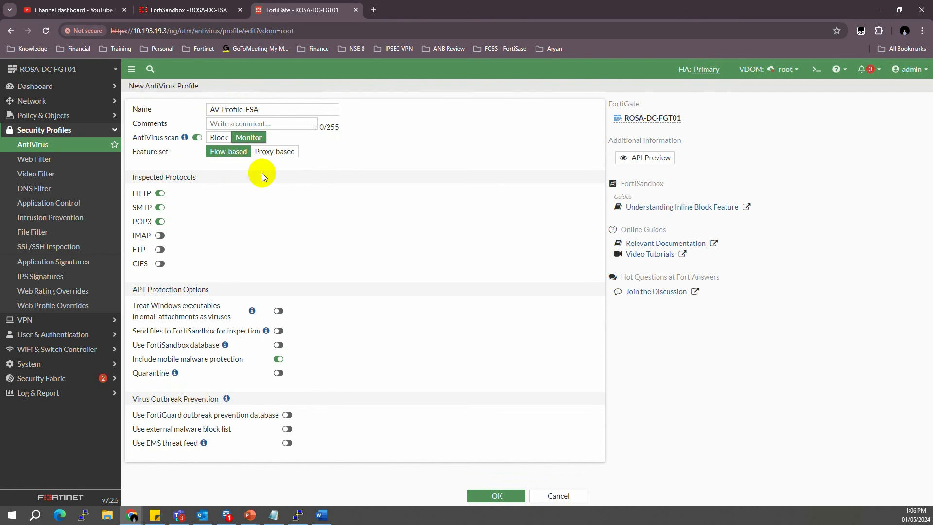
click(217, 138)
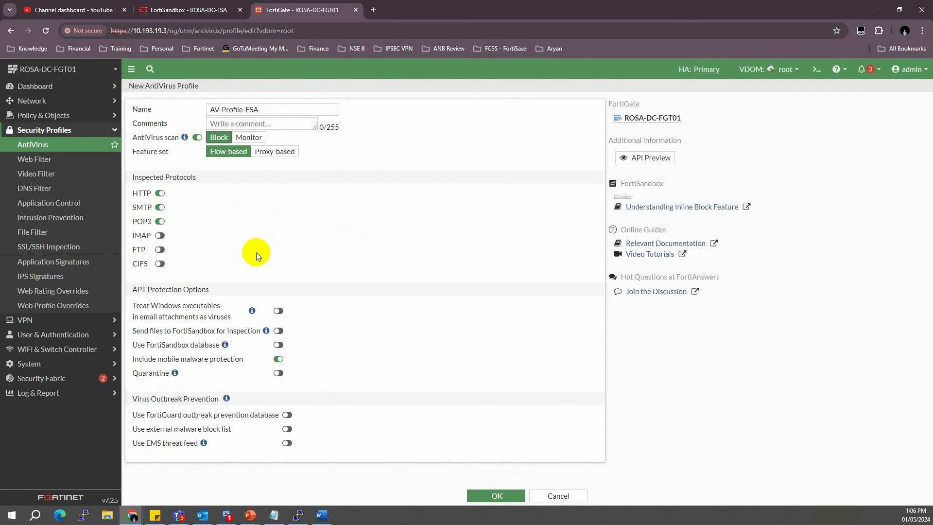
Step: Enable sending files to FortiSandbox for inspection and set the submitted file types to All Supported Files
click(278, 331)
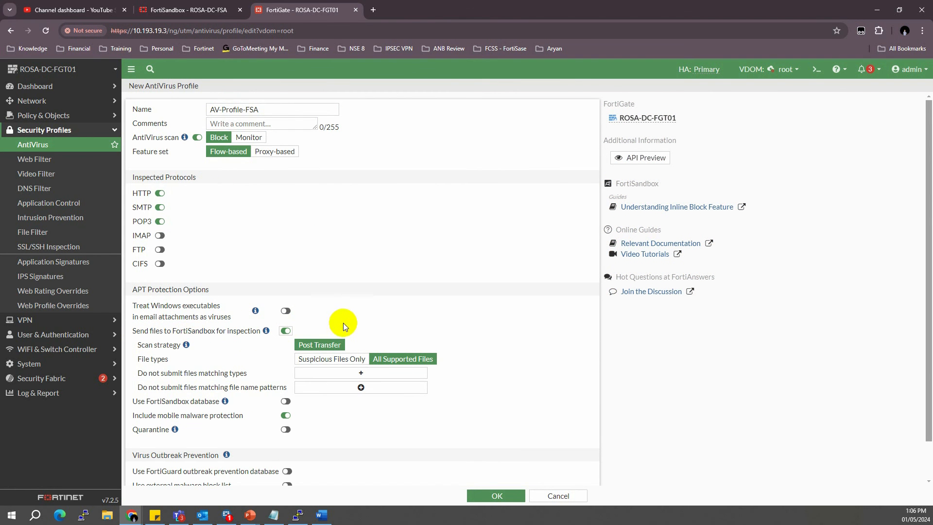
scroll(435, 319, down, 1)
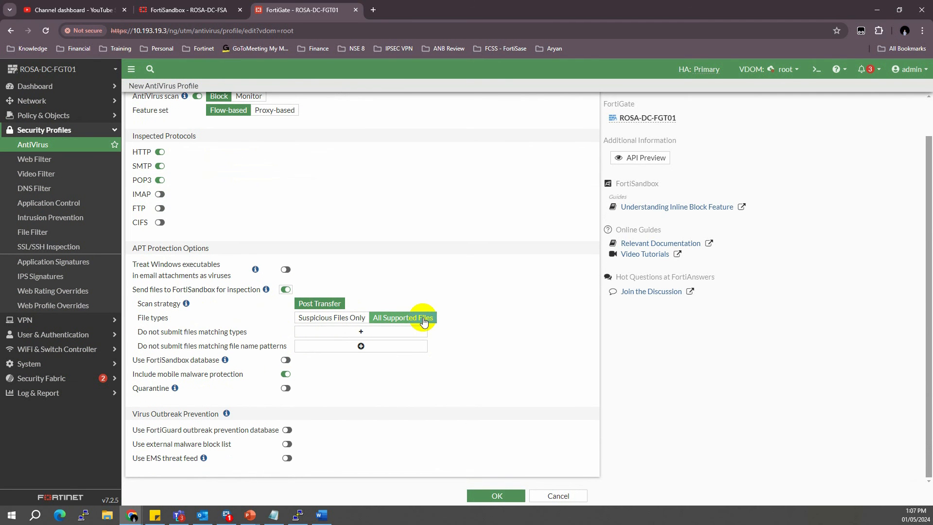
click(335, 320)
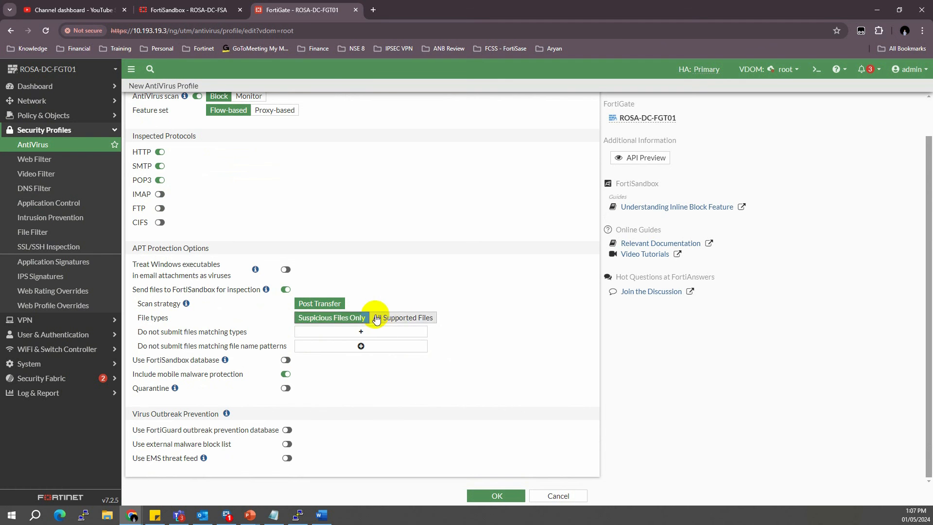
click(416, 317)
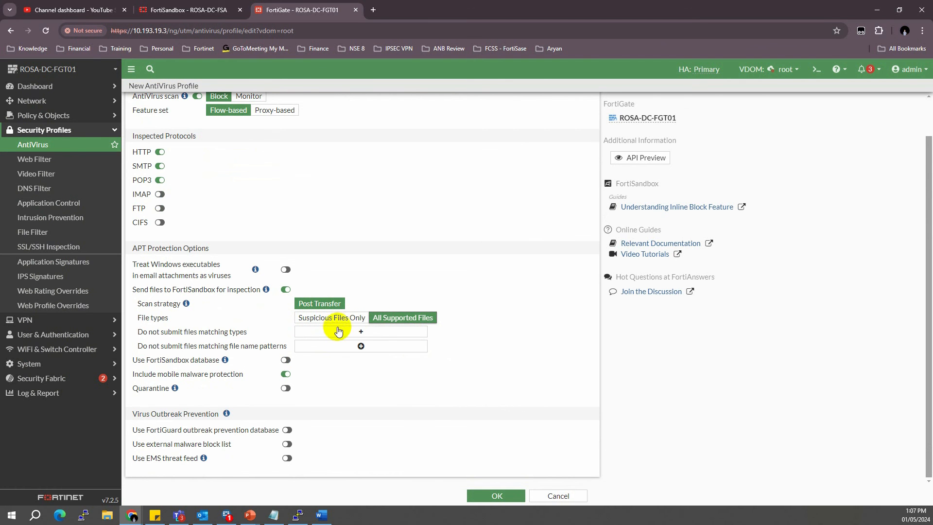
Step: Look through the file types that can be excluded from FortiSandbox submission without selecting any
click(365, 334)
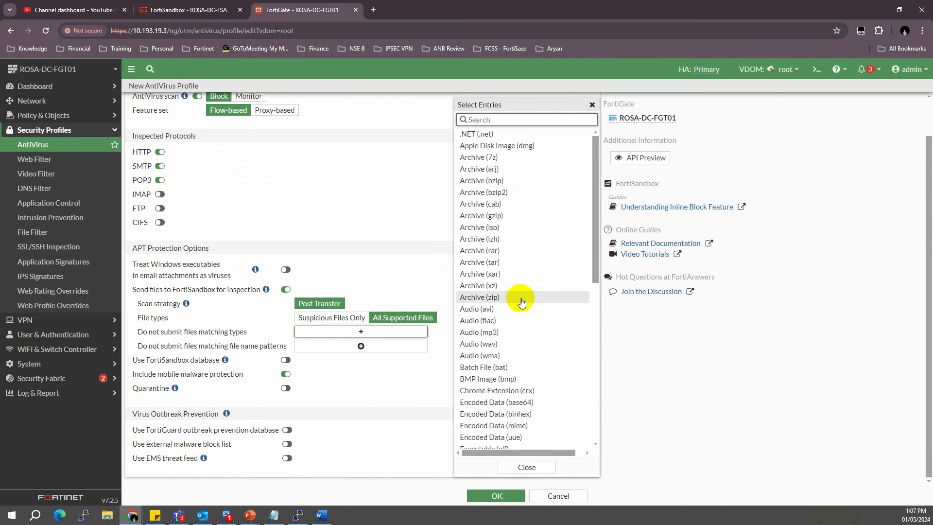
scroll(521, 301, down, 5)
scroll(525, 302, up, 10)
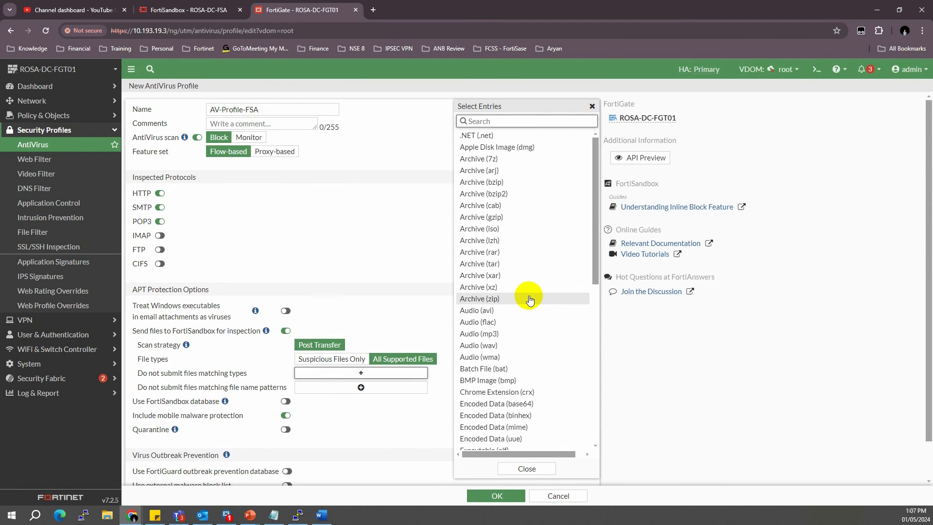
scroll(535, 301, down, 3)
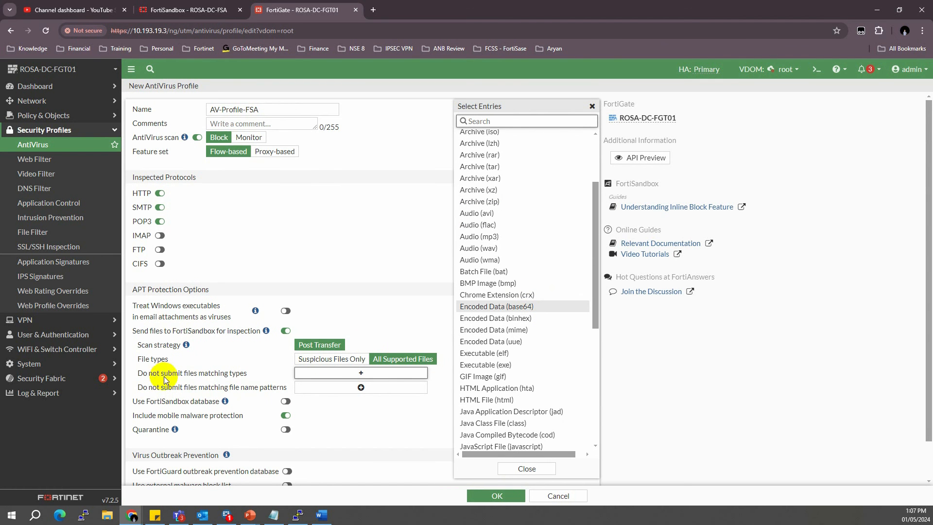
click(591, 106)
Step: Save the AV-Profile-FSA AntiVirus profile and reopen it to review its settings
scroll(272, 341, down, 1)
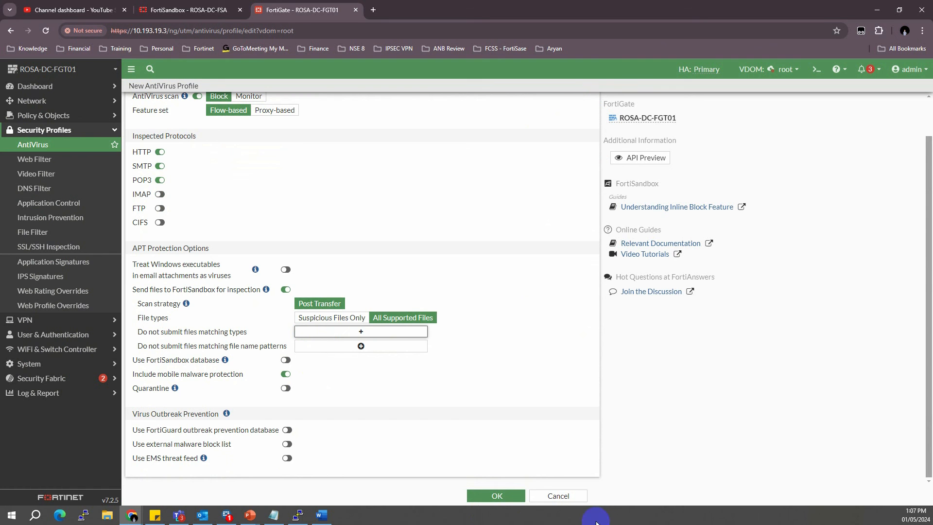
click(505, 502)
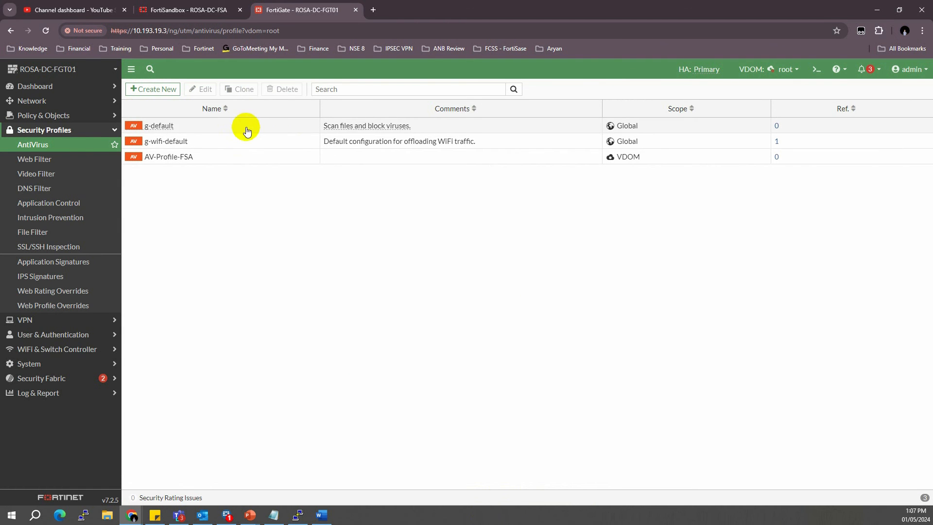
double_click(229, 156)
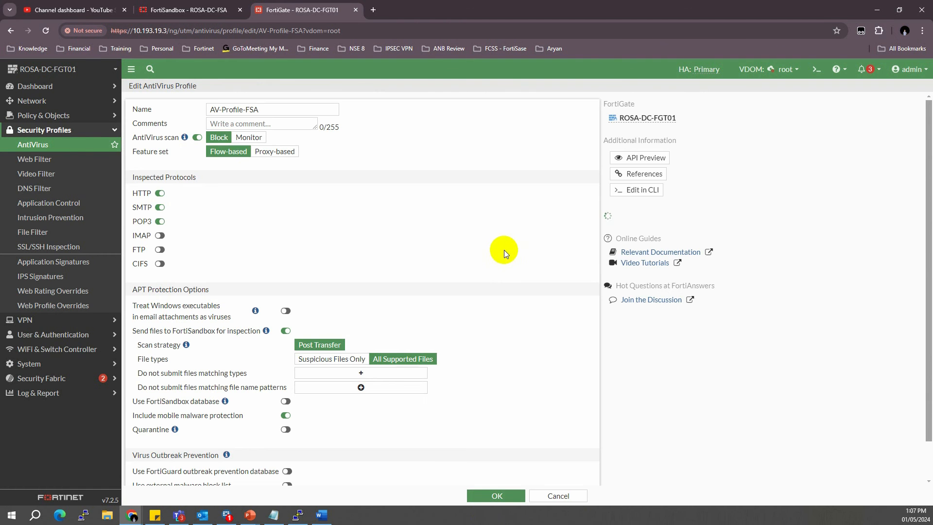
Step: Try out a new firewall policy with AntiVirus enabled and AV-Profile-FSA as its profile, and discard the policy
click(59, 117)
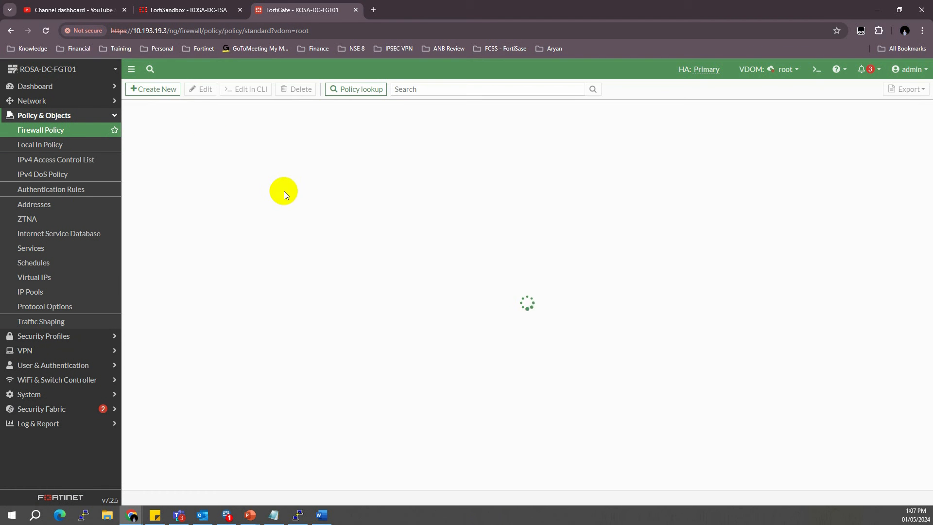
click(160, 90)
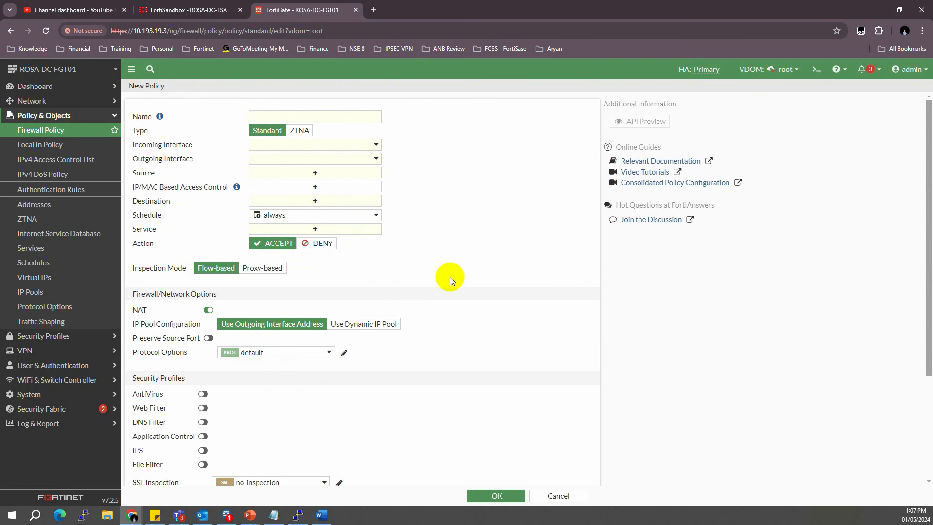
scroll(194, 336, down, 3)
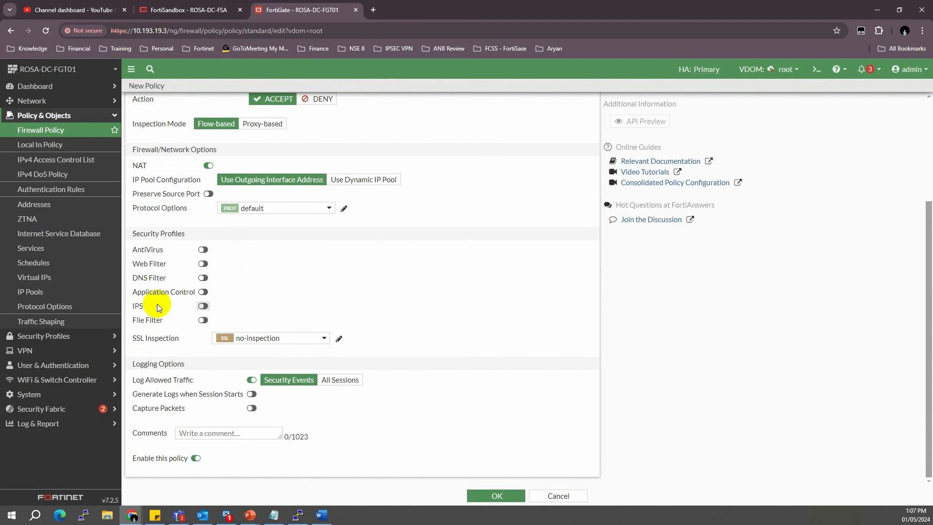
click(202, 249)
click(282, 251)
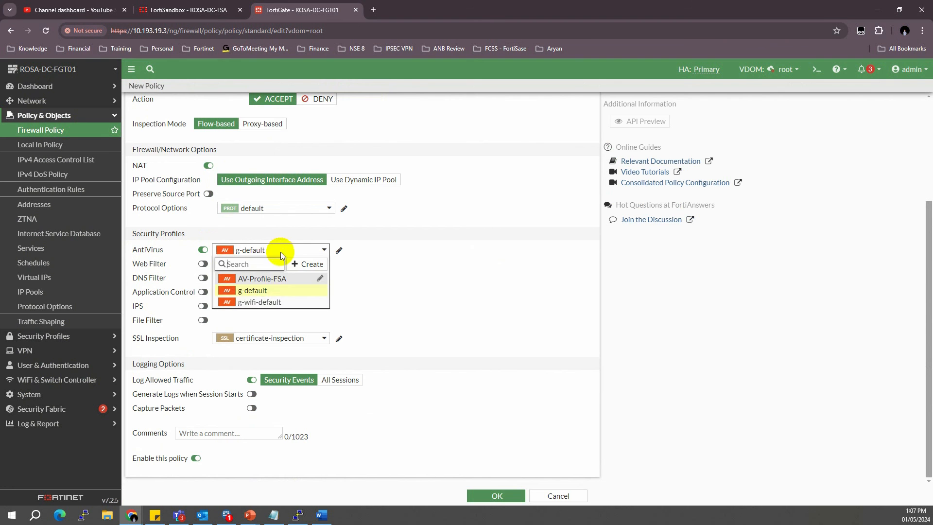
click(270, 277)
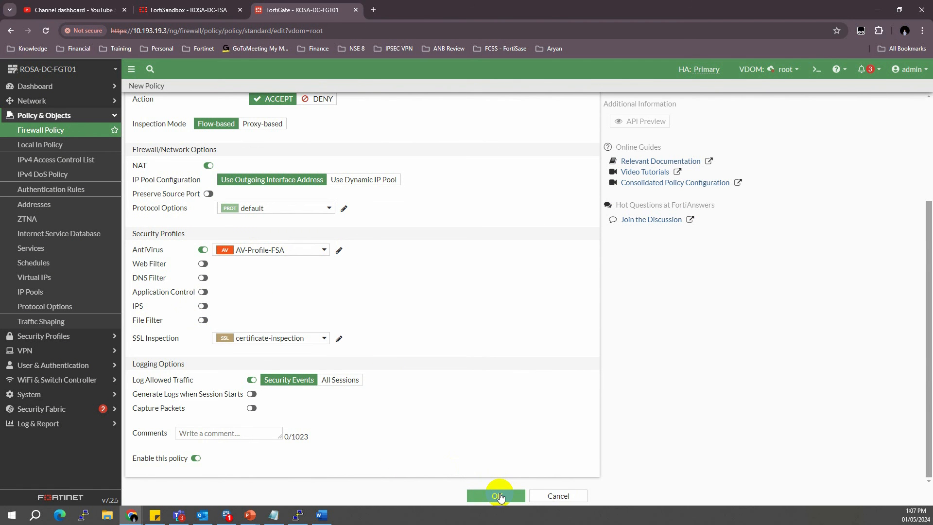
click(582, 494)
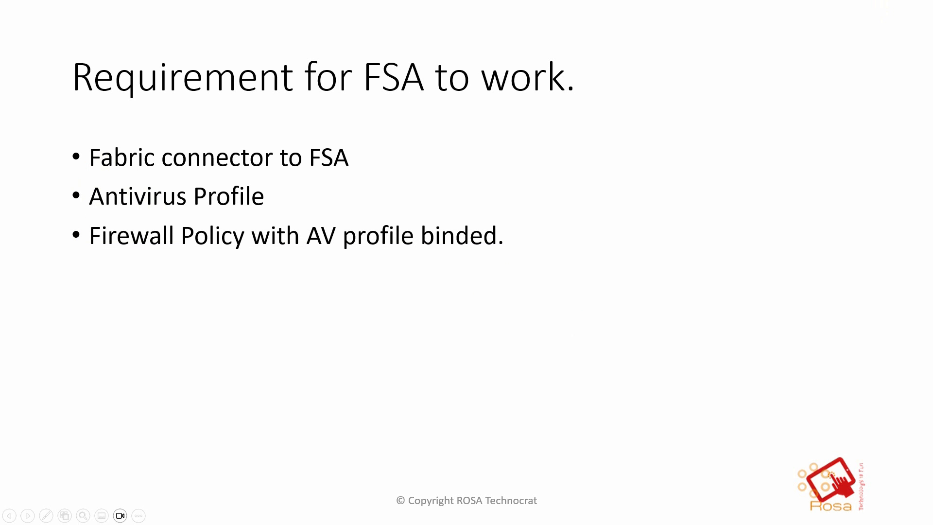
drag(126, 178, 280, 168)
drag(139, 215, 306, 204)
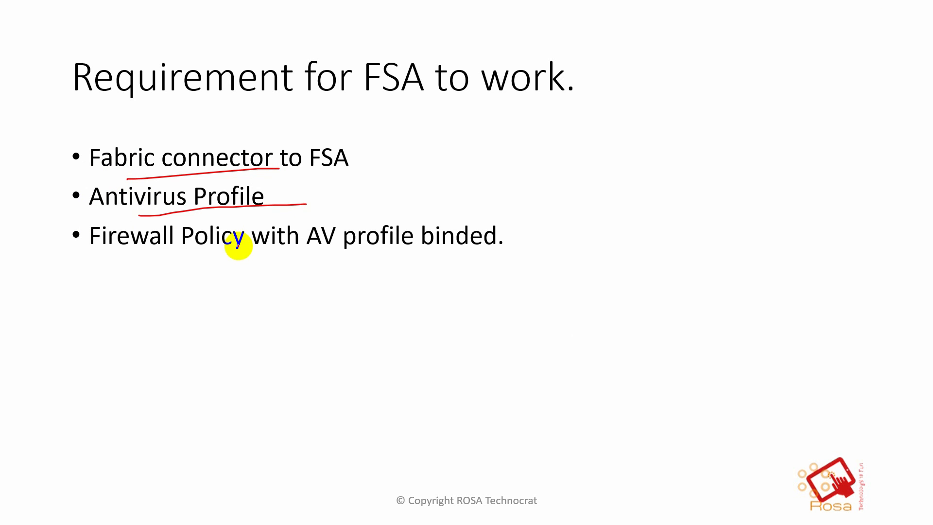
mouse_move(109, 258)
mouse_down()
mouse_move(589, 258)
mouse_move(591, 249)
mouse_move(504, 175)
mouse_move(246, 141)
mouse_move(38, 190)
mouse_move(187, 280)
mouse_up()
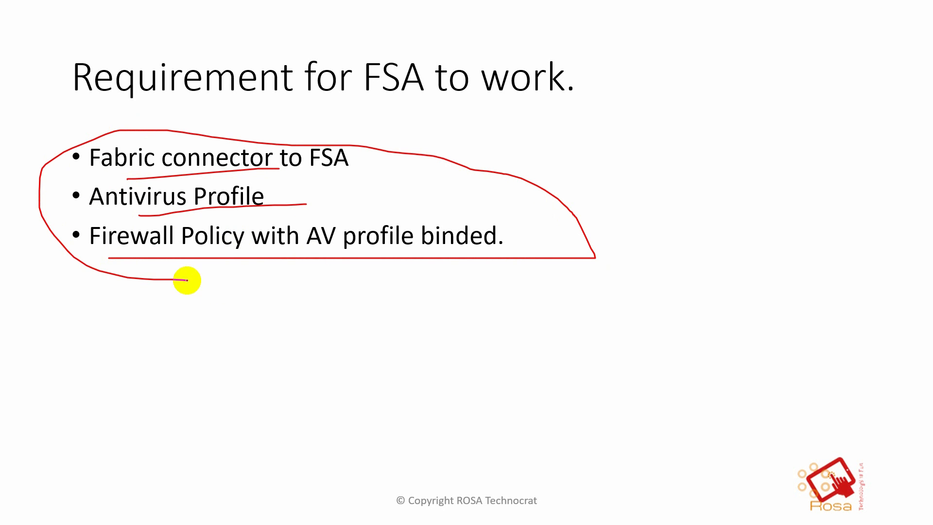